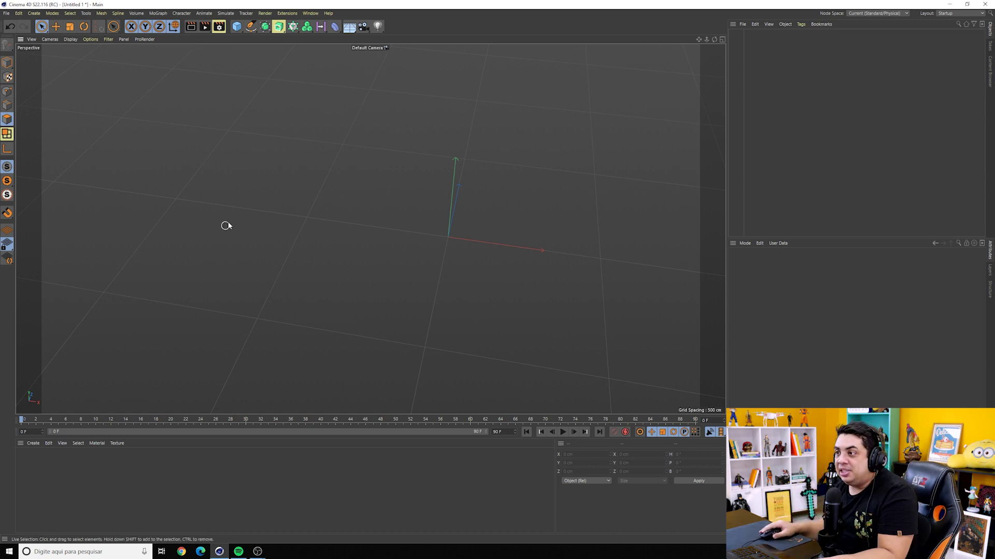
Step: Orbit and pan around the empty scene, then reset the viewport to View > Frame Default
{"action": "mouse_move", "coordinate": [372, 247]}
{"action": "left_mouse_down", "text": "alt"}
{"action": "mouse_move", "coordinate": [450, 213]}
{"action": "mouse_move", "coordinate": [278, 263]}
{"action": "mouse_move", "coordinate": [374, 265]}
{"action": "left_mouse_up", "text": "alt"}
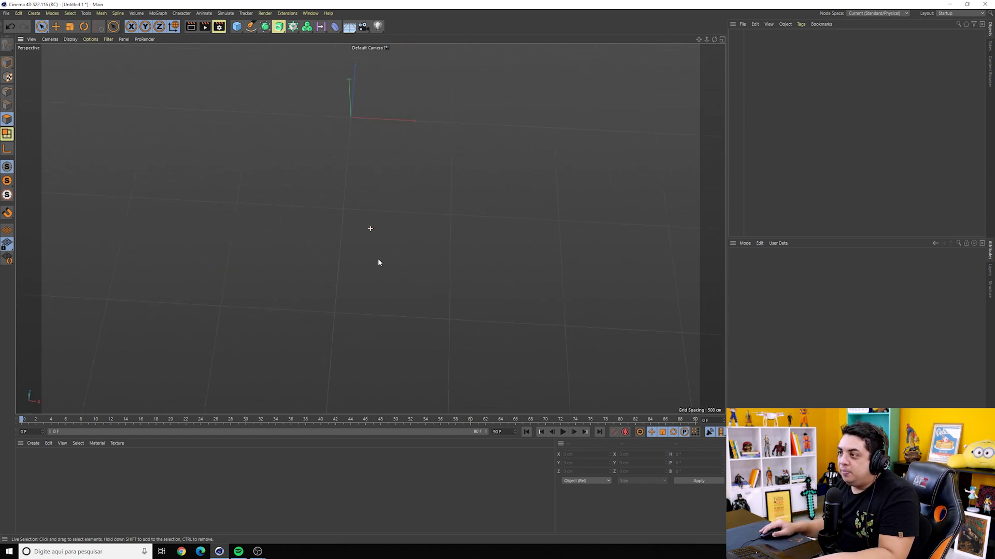
{"action": "mouse_move", "coordinate": [378, 263]}
{"action": "left_mouse_down", "text": "alt"}
{"action": "mouse_move", "coordinate": [402, 171]}
{"action": "mouse_move", "coordinate": [344, 233]}
{"action": "left_mouse_up", "text": "alt"}
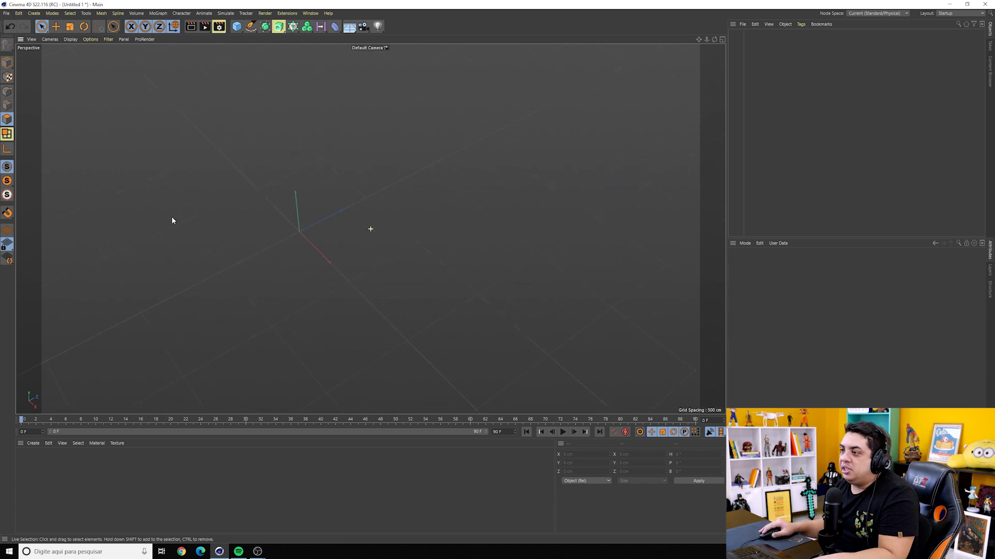
{"action": "middle_click_drag", "start_coordinate": [251, 236], "coordinate": [413, 213], "text": "alt"}
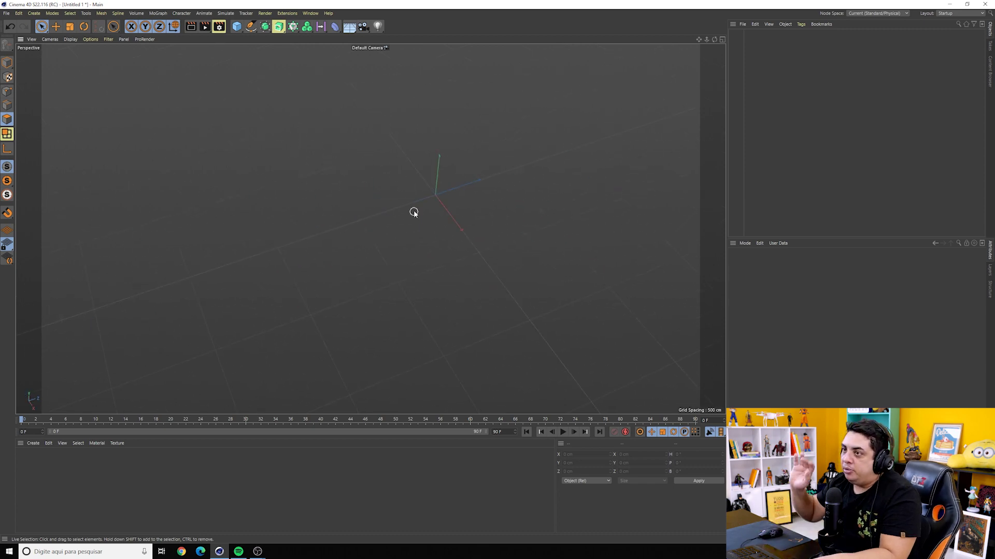
{"action": "left_click", "coordinate": [31, 39]}
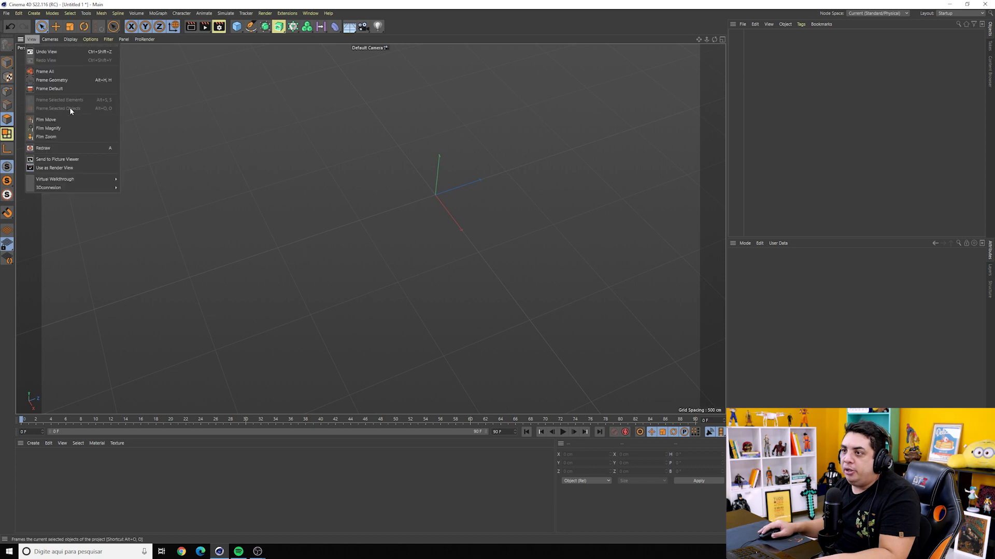
{"action": "left_click", "coordinate": [54, 90]}
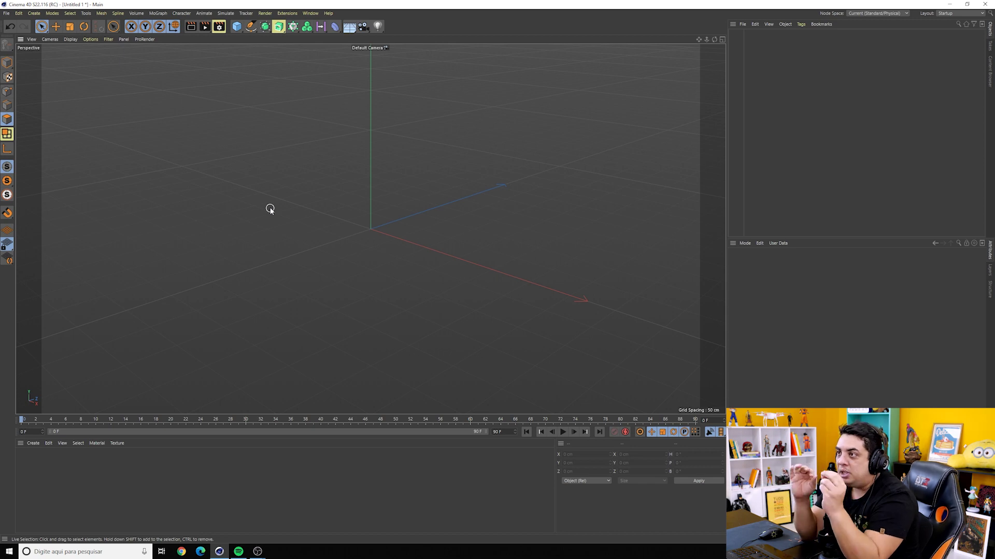
Step: Add a default cube at the origin, undoing a trial stretch and move
{"action": "left_click", "coordinate": [237, 26]}
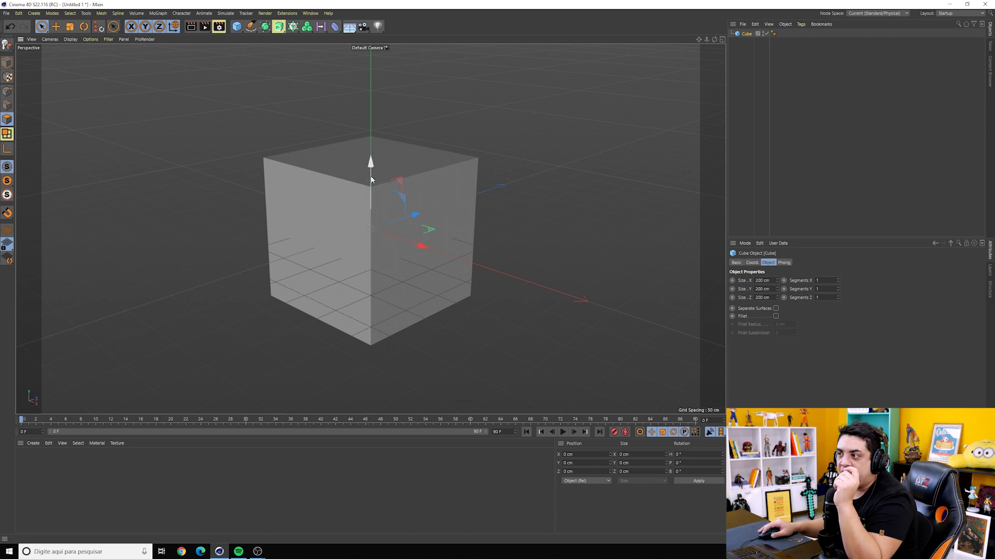
{"action": "left_click_drag", "start_coordinate": [369, 176], "coordinate": [372, 172]}
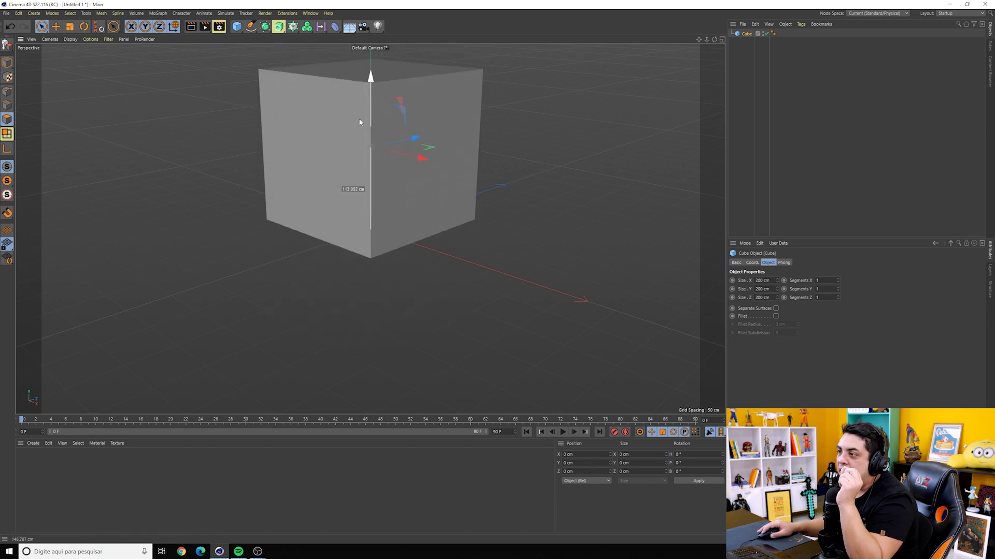
{"action": "key", "text": "ctrl+z"}
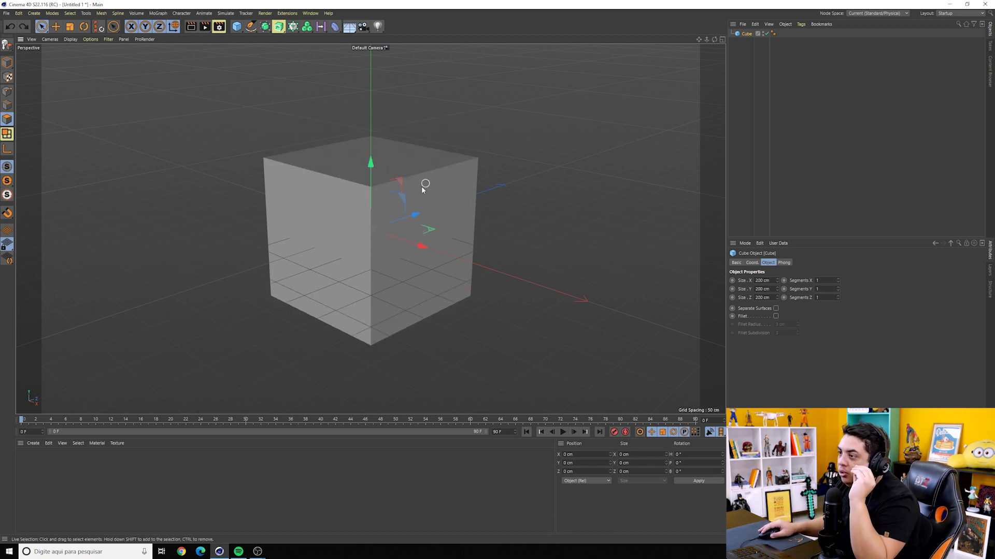
{"action": "left_click_drag", "start_coordinate": [402, 190], "coordinate": [314, 189], "text": "alt"}
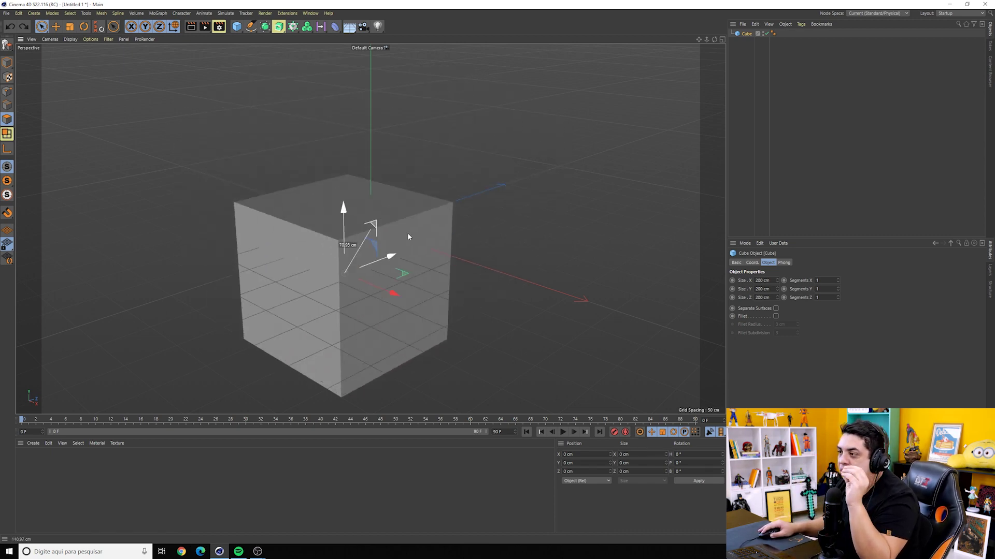
{"action": "key", "text": "ctrl+z"}
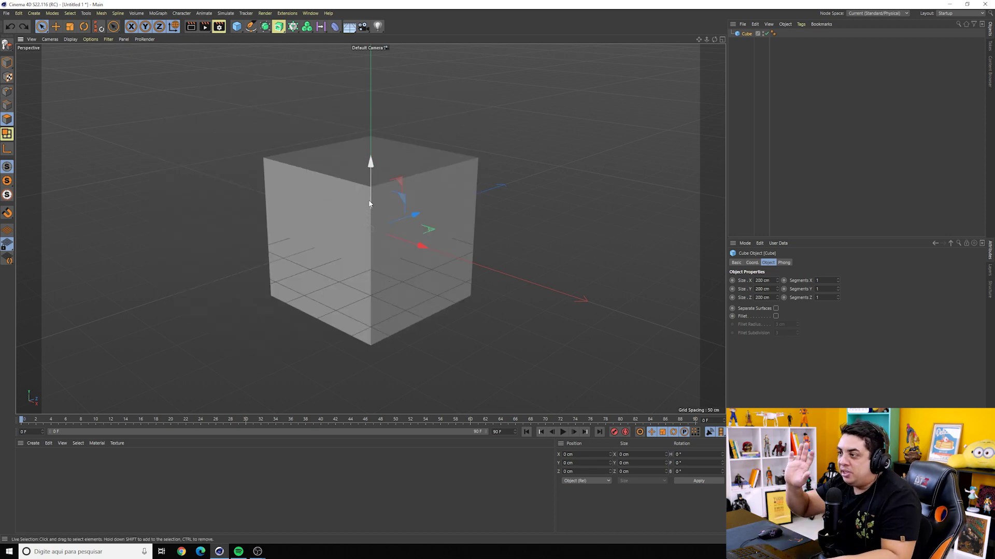
Step: Orbit and zoom the view to inspect the cube from several angles
{"action": "mouse_move", "coordinate": [388, 228]}
{"action": "left_mouse_down", "text": "alt"}
{"action": "mouse_move", "coordinate": [411, 246]}
{"action": "mouse_move", "coordinate": [632, 282]}
{"action": "mouse_move", "coordinate": [448, 223]}
{"action": "mouse_move", "coordinate": [382, 217]}
{"action": "mouse_move", "coordinate": [505, 218]}
{"action": "mouse_move", "coordinate": [344, 212]}
{"action": "mouse_move", "coordinate": [508, 138]}
{"action": "left_mouse_up", "text": "alt"}
{"action": "scroll", "coordinate": [508, 138], "scroll_direction": "down", "scroll_amount": 3}
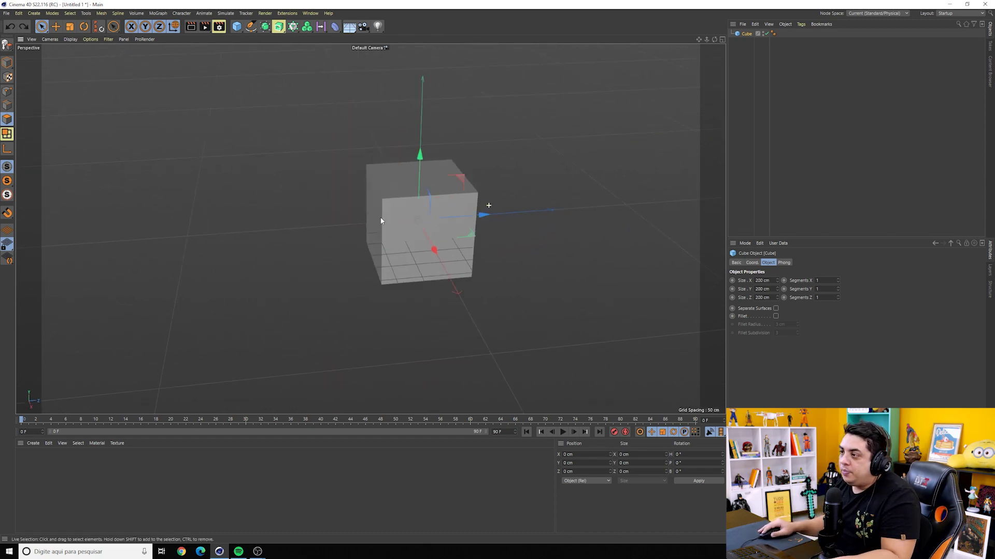
{"action": "mouse_move", "coordinate": [380, 217]}
{"action": "left_mouse_down", "text": "alt"}
{"action": "mouse_move", "coordinate": [278, 240]}
{"action": "mouse_move", "coordinate": [410, 252]}
{"action": "mouse_move", "coordinate": [454, 212]}
{"action": "left_mouse_up", "text": "alt"}
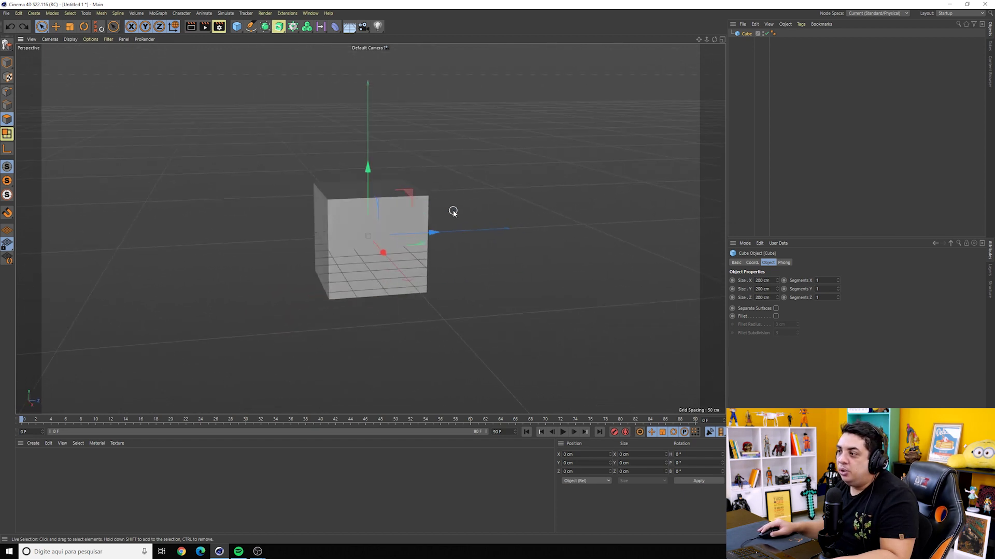
{"action": "mouse_move", "coordinate": [389, 212]}
{"action": "left_mouse_down", "text": "alt"}
{"action": "mouse_move", "coordinate": [415, 251]}
{"action": "mouse_move", "coordinate": [371, 231]}
{"action": "left_mouse_up", "text": "alt"}
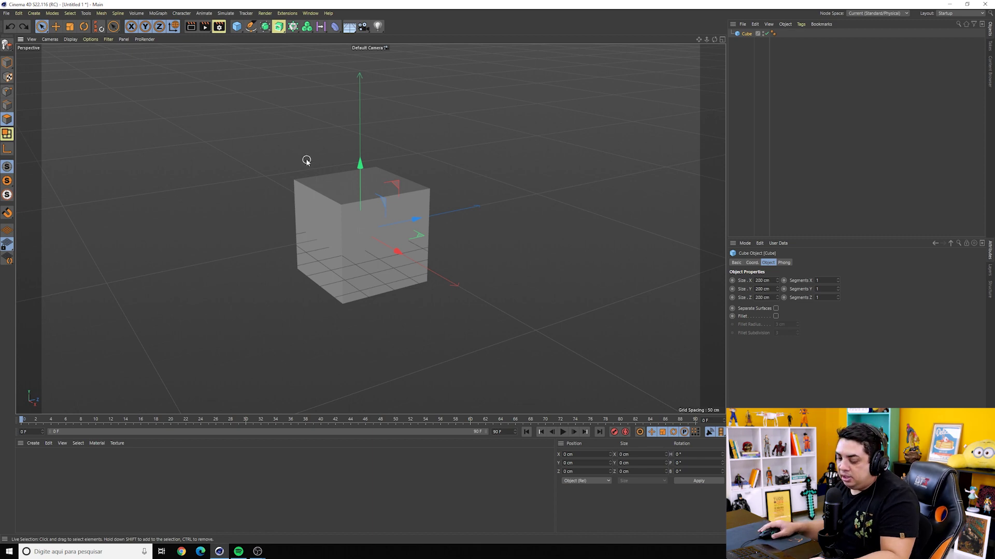
{"action": "left_click_drag", "start_coordinate": [276, 243], "coordinate": [298, 240], "text": "alt"}
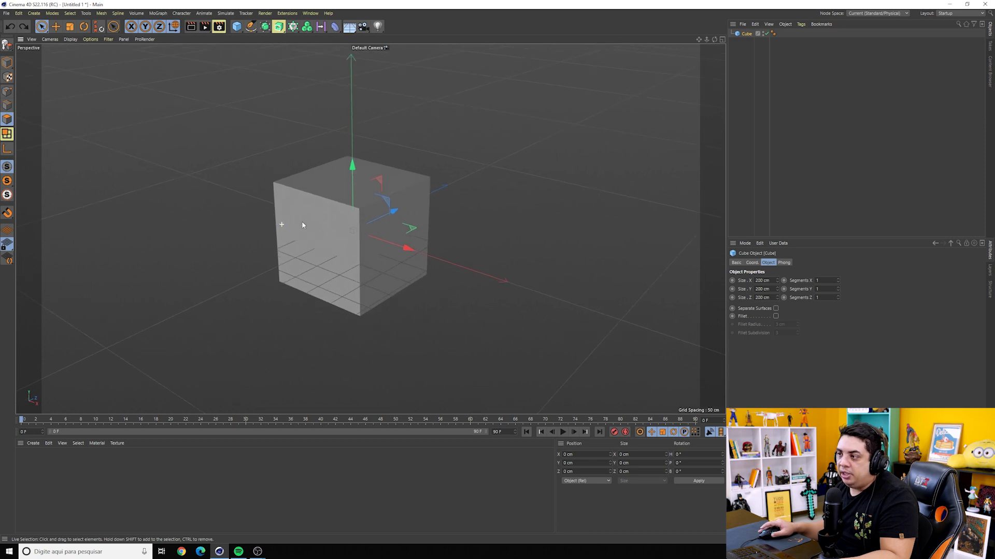
{"action": "right_click_drag", "start_coordinate": [304, 221], "coordinate": [354, 207], "text": "alt"}
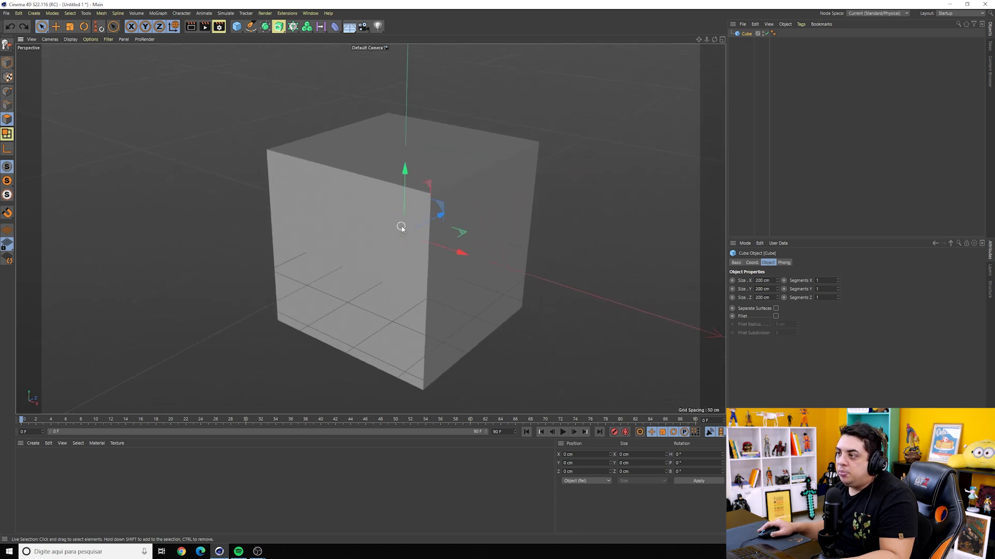
{"action": "mouse_move", "coordinate": [402, 227]}
{"action": "middle_mouse_down", "text": "alt"}
{"action": "mouse_move", "coordinate": [490, 178]}
{"action": "mouse_move", "coordinate": [354, 248]}
{"action": "mouse_move", "coordinate": [339, 205]}
{"action": "middle_mouse_up", "text": "alt"}
{"action": "left_click_drag", "start_coordinate": [340, 205], "coordinate": [339, 203], "text": "alt"}
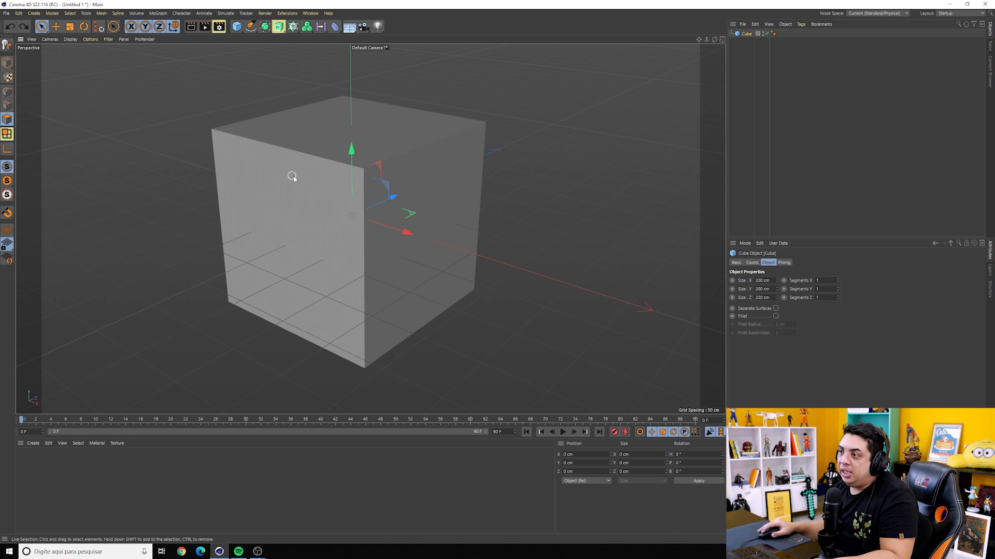
{"action": "mouse_move", "coordinate": [293, 177]}
{"action": "left_mouse_down", "text": "alt"}
{"action": "mouse_move", "coordinate": [320, 237]}
{"action": "mouse_move", "coordinate": [333, 212]}
{"action": "mouse_move", "coordinate": [329, 220]}
{"action": "mouse_move", "coordinate": [320, 190]}
{"action": "mouse_move", "coordinate": [327, 193]}
{"action": "left_mouse_up", "text": "alt"}
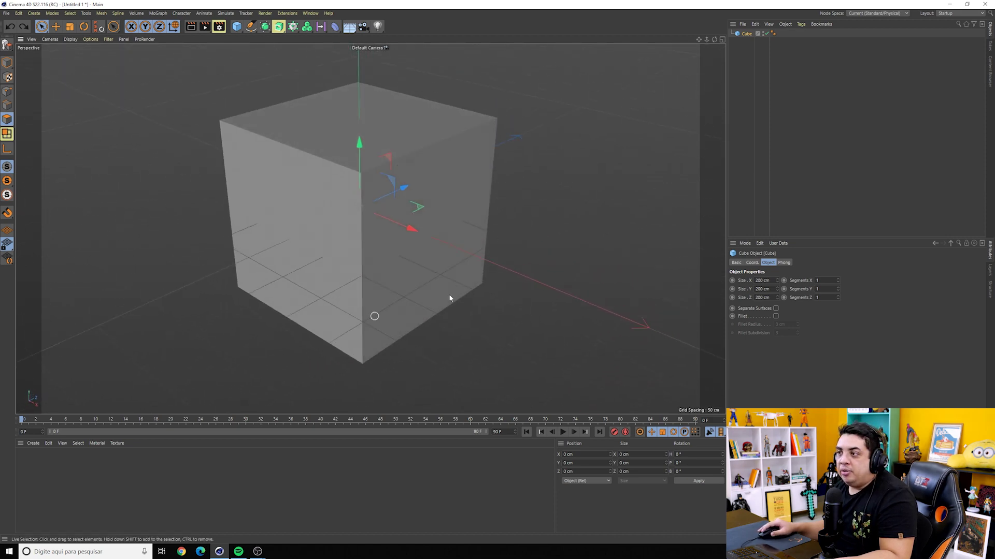
{"action": "mouse_move", "coordinate": [282, 206]}
{"action": "middle_mouse_down", "text": "alt"}
{"action": "mouse_move", "coordinate": [454, 214]}
{"action": "mouse_move", "coordinate": [295, 184]}
{"action": "middle_mouse_up", "text": "alt"}
{"action": "mouse_move", "coordinate": [295, 184]}
{"action": "right_mouse_down", "text": "alt"}
{"action": "mouse_move", "coordinate": [213, 213]}
{"action": "mouse_move", "coordinate": [328, 193]}
{"action": "right_mouse_up", "text": "alt"}
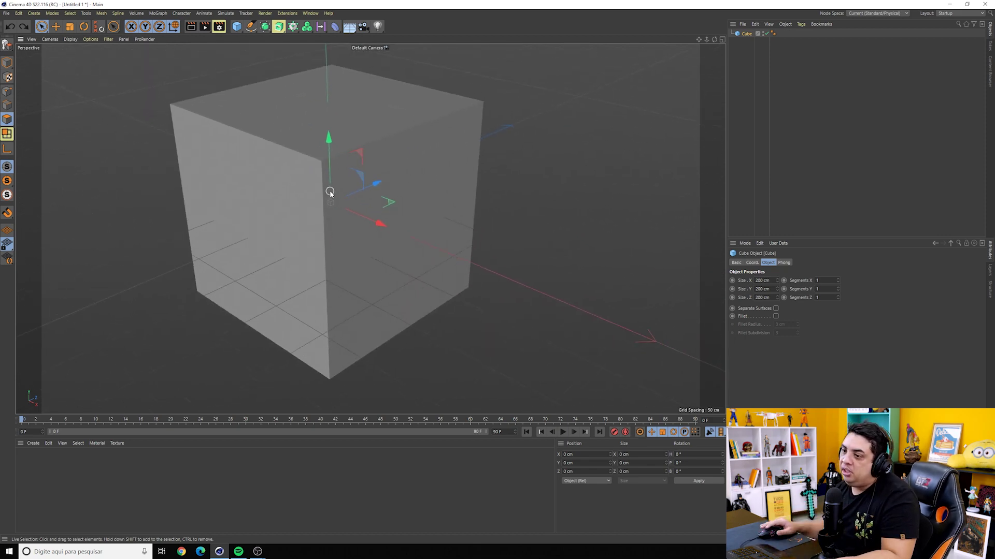
{"action": "mouse_move", "coordinate": [330, 193]}
{"action": "left_mouse_down", "text": "alt"}
{"action": "mouse_move", "coordinate": [318, 195]}
{"action": "mouse_move", "coordinate": [354, 176]}
{"action": "left_mouse_up", "text": "alt"}
{"action": "mouse_move", "coordinate": [354, 176]}
{"action": "right_mouse_down", "text": "alt"}
{"action": "mouse_move", "coordinate": [270, 220]}
{"action": "mouse_move", "coordinate": [315, 206]}
{"action": "right_mouse_up", "text": "alt"}
{"action": "left_click_drag", "start_coordinate": [316, 207], "coordinate": [306, 217], "text": "alt"}
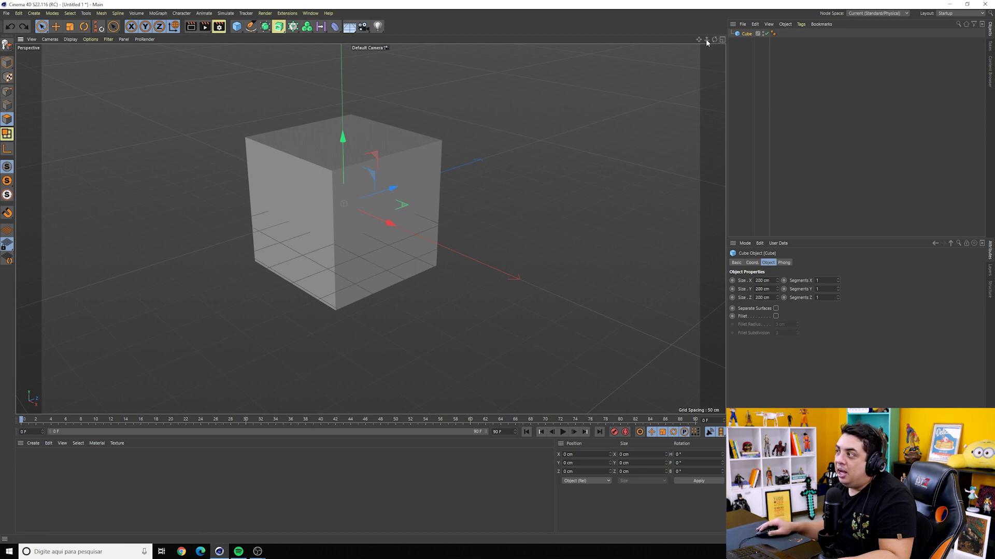
Step: Add a 100 cm-radius sphere from the primitives palette
{"action": "left_click", "coordinate": [236, 29]}
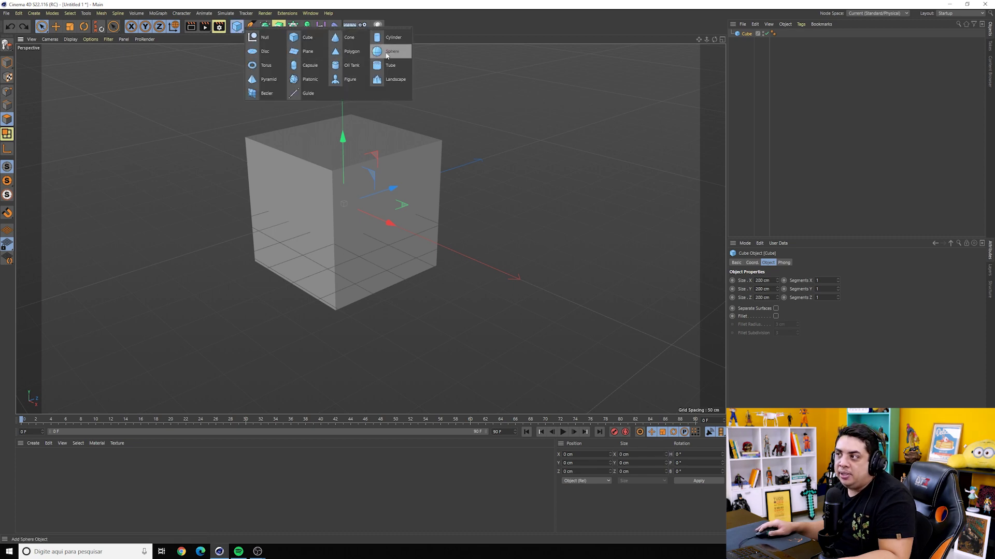
{"action": "left_click", "coordinate": [392, 51]}
{"action": "middle_click_drag", "start_coordinate": [324, 175], "coordinate": [396, 216], "text": "alt"}
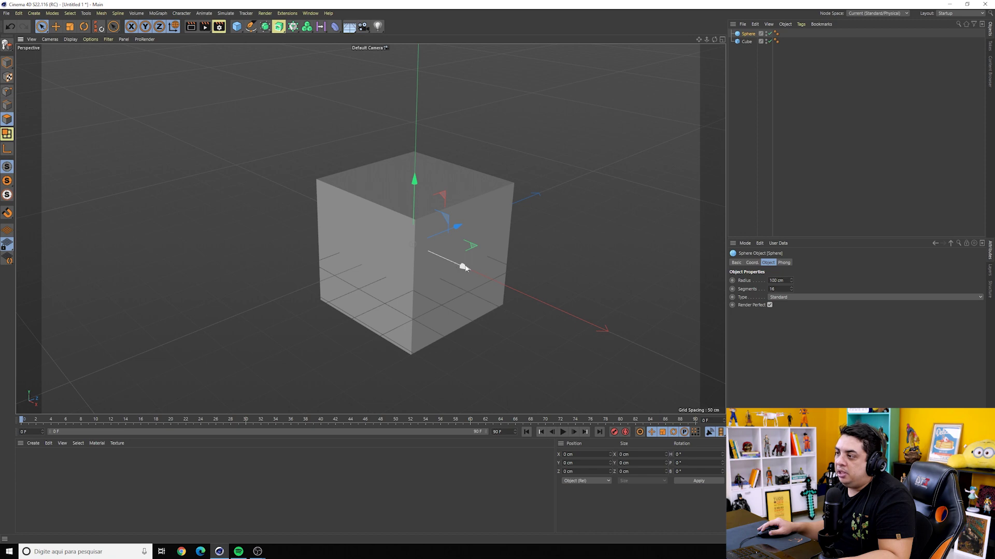
Step: Drag the sphere far away along X, then bring the view back onto the cube
{"action": "mouse_move", "coordinate": [464, 267]}
{"action": "left_mouse_down"}
{"action": "mouse_move", "coordinate": [331, 214]}
{"action": "mouse_move", "coordinate": [442, 236]}
{"action": "mouse_move", "coordinate": [274, 184]}
{"action": "left_mouse_up"}
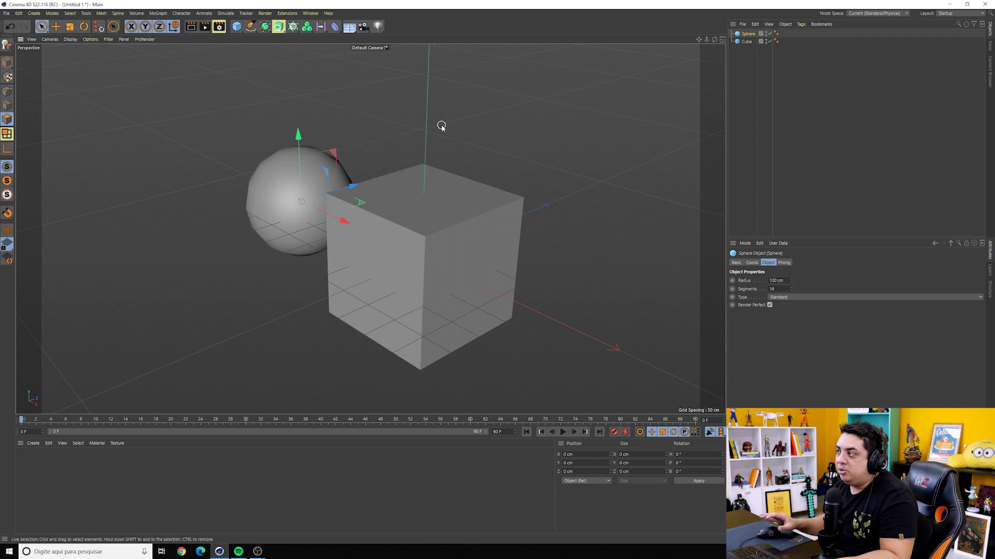
{"action": "scroll", "coordinate": [388, 185], "scroll_direction": "down", "scroll_amount": 5}
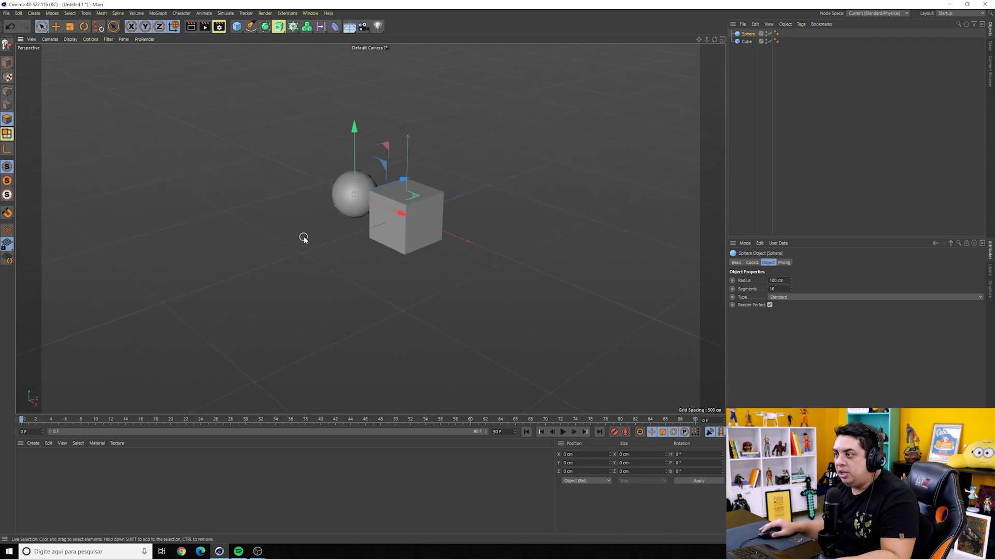
{"action": "scroll", "coordinate": [304, 237], "scroll_direction": "down", "scroll_amount": 1}
{"action": "left_click_drag", "start_coordinate": [325, 266], "coordinate": [669, 118]}
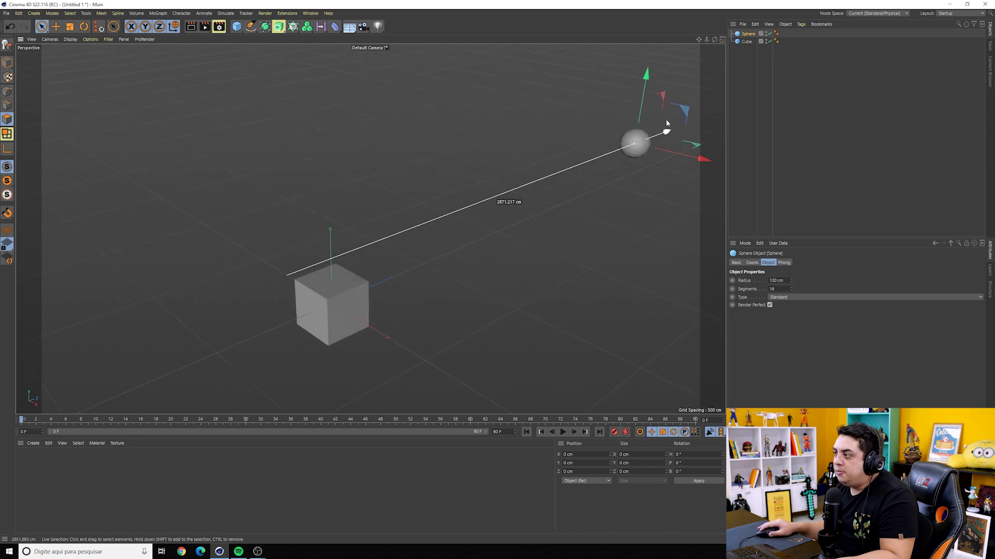
{"action": "left_click_drag", "start_coordinate": [395, 295], "coordinate": [375, 243], "text": "alt"}
{"action": "scroll", "coordinate": [362, 239], "scroll_direction": "up", "scroll_amount": 2}
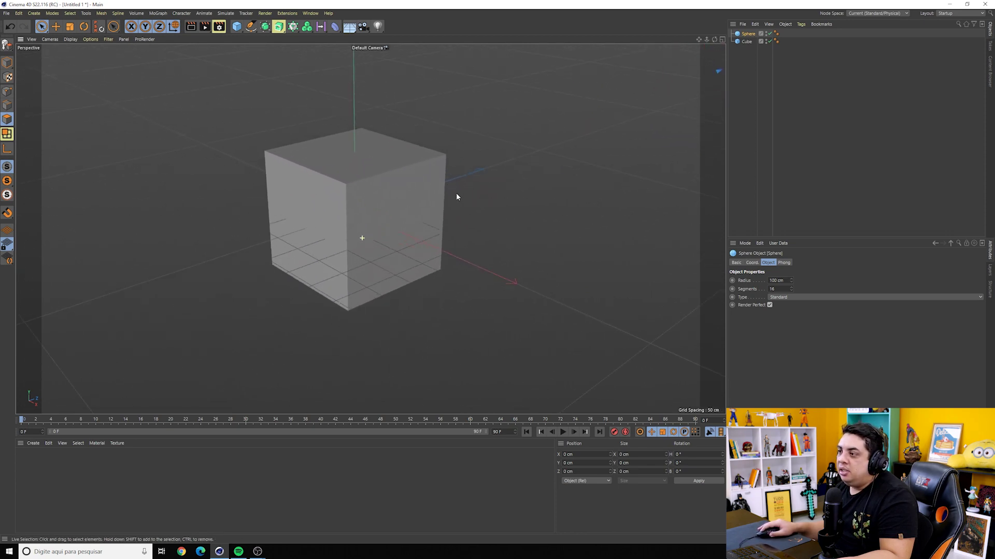
{"action": "scroll", "coordinate": [456, 193], "scroll_direction": "up", "scroll_amount": 3}
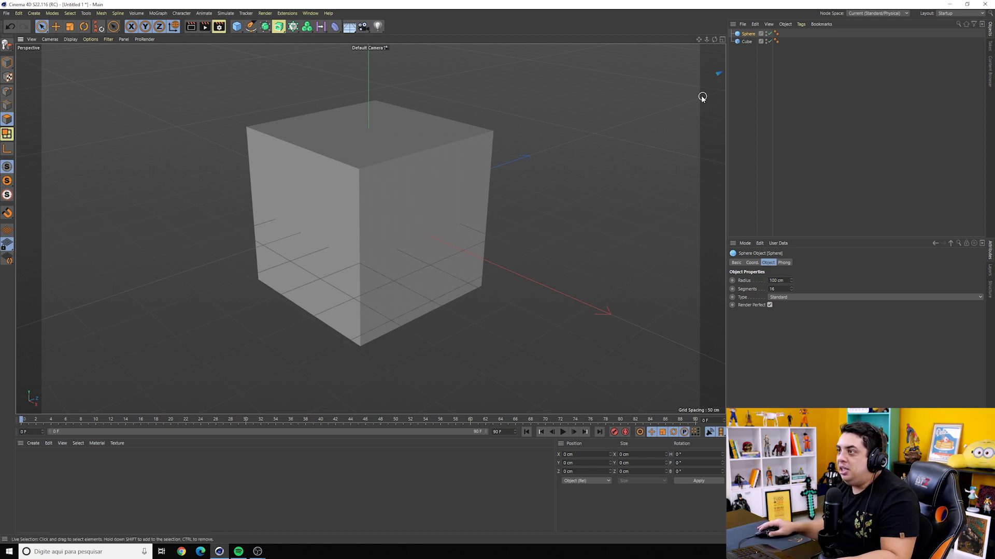
Step: Add a light above and left of the cube, zoom out to the whole scene, and reselect the cube
{"action": "left_click", "coordinate": [378, 26]}
{"action": "left_click_drag", "start_coordinate": [366, 111], "coordinate": [479, 217], "text": "alt"}
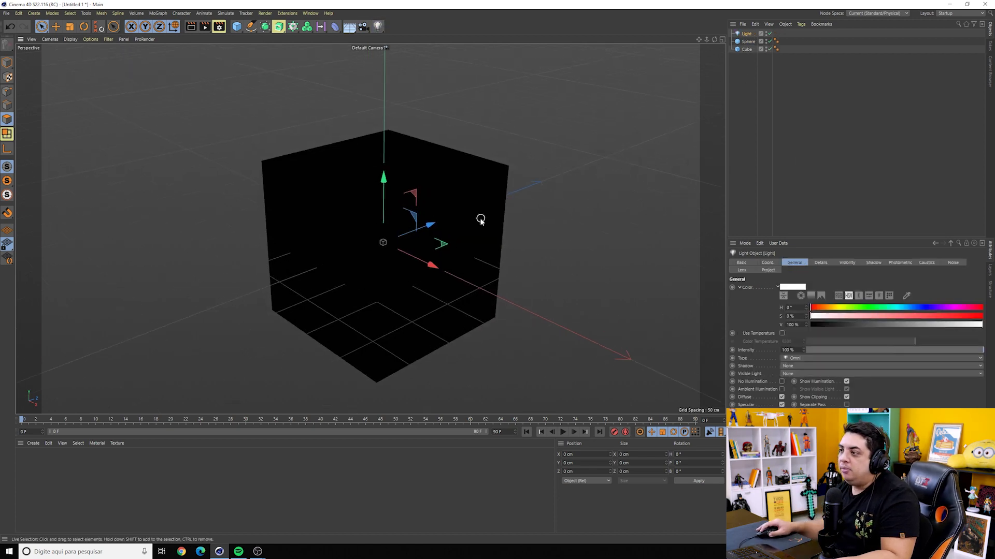
{"action": "left_click_drag", "start_coordinate": [424, 235], "coordinate": [284, 288]}
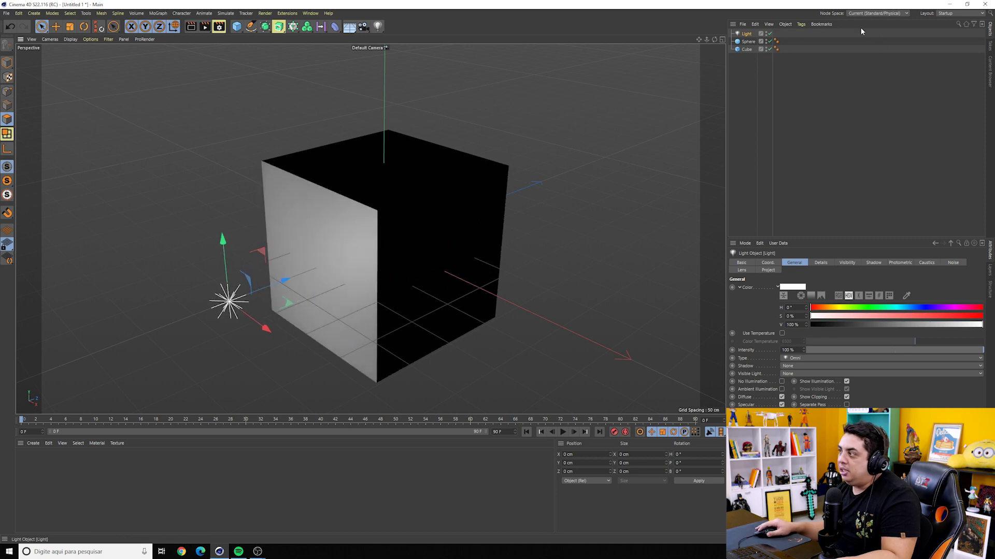
{"action": "left_click_drag", "start_coordinate": [224, 254], "coordinate": [212, 134]}
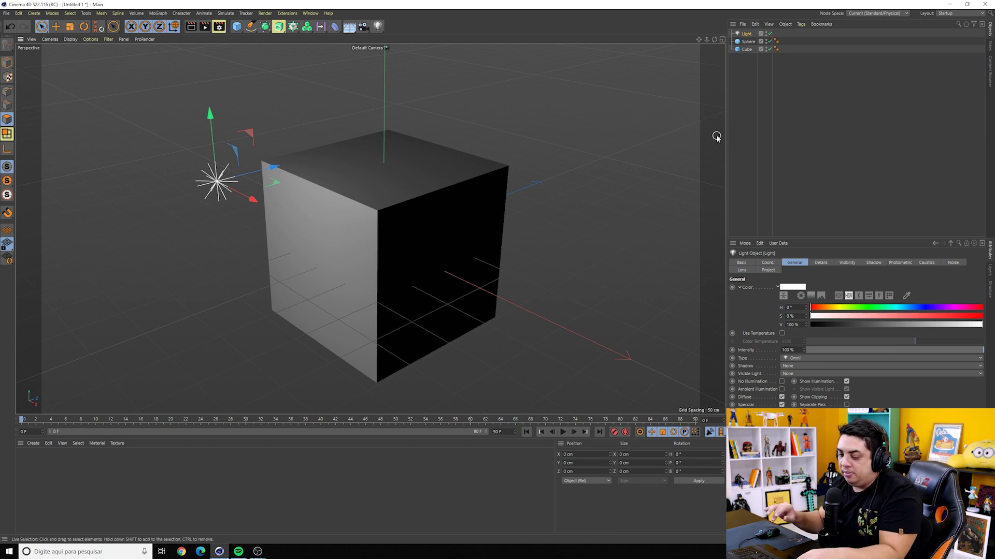
{"action": "mouse_move", "coordinate": [480, 187]}
{"action": "right_mouse_down", "text": "alt"}
{"action": "mouse_move", "coordinate": [138, 247]}
{"action": "mouse_move", "coordinate": [442, 213]}
{"action": "right_mouse_up", "text": "alt"}
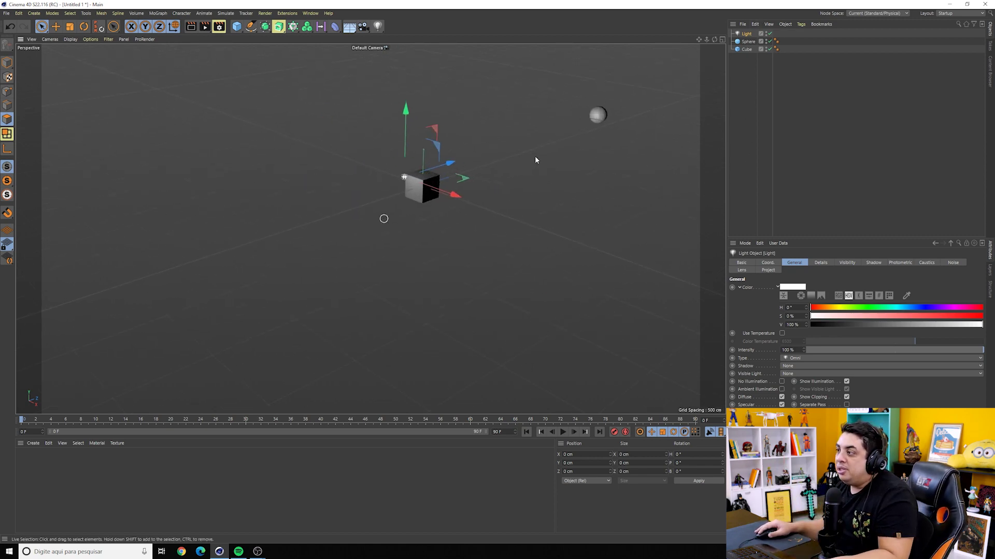
{"action": "left_click", "coordinate": [747, 76]}
{"action": "left_click", "coordinate": [747, 49]}
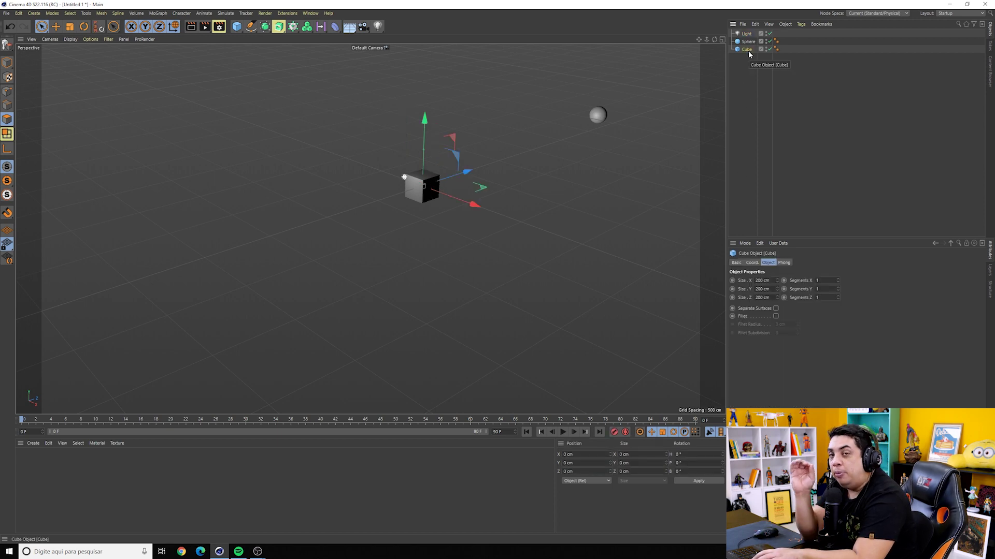
Step: Delete the existing cube and the sphere
{"action": "key", "text": "Delete"}
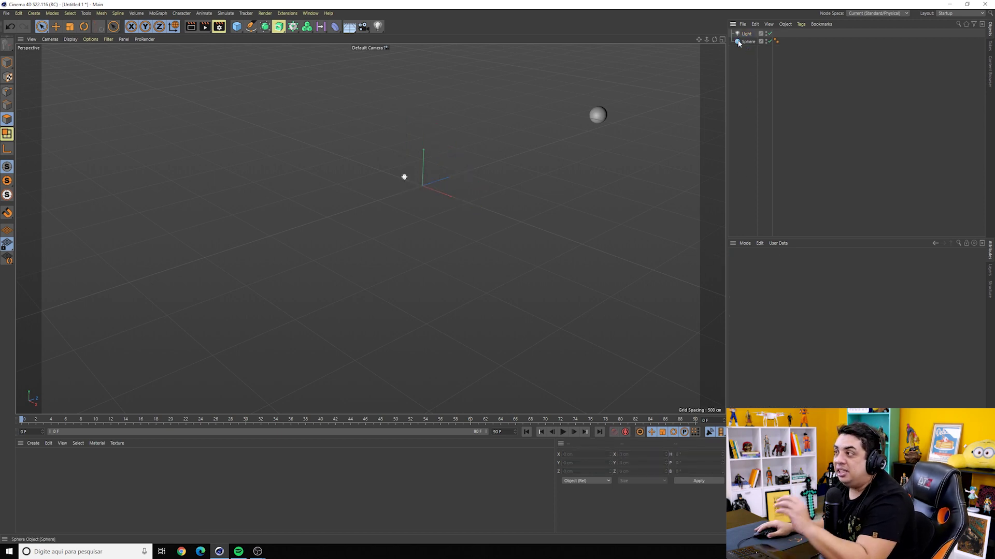
{"action": "key", "text": "ctrl+a"}
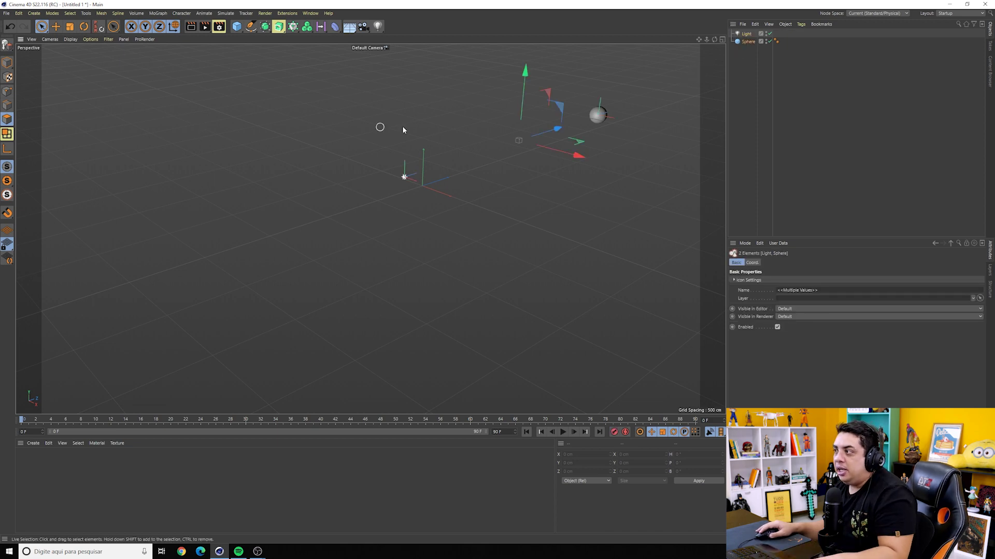
{"action": "left_click", "coordinate": [748, 42]}
{"action": "key", "text": "Delete"}
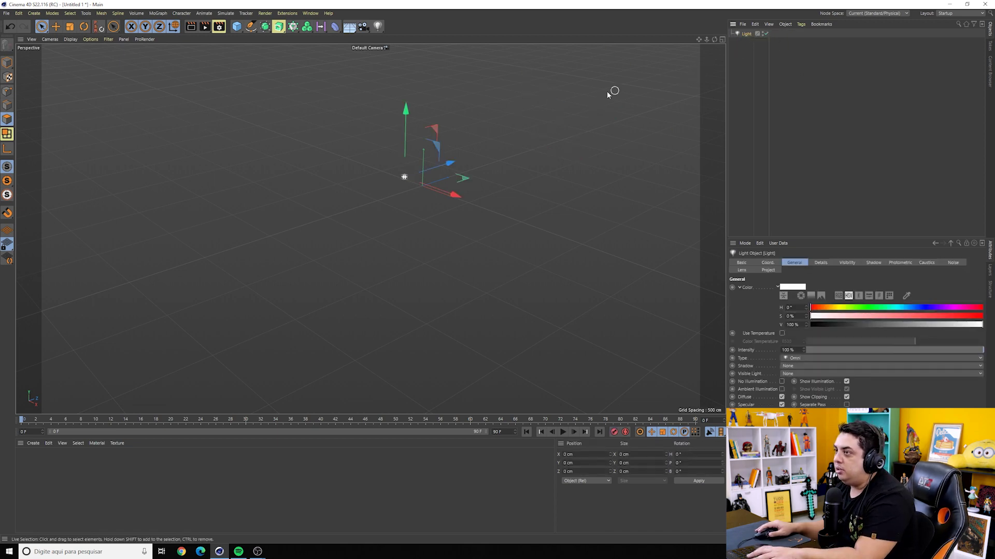
Step: Add a fresh cube at the origin, frame it, and delete the light
{"action": "left_click", "coordinate": [237, 27]}
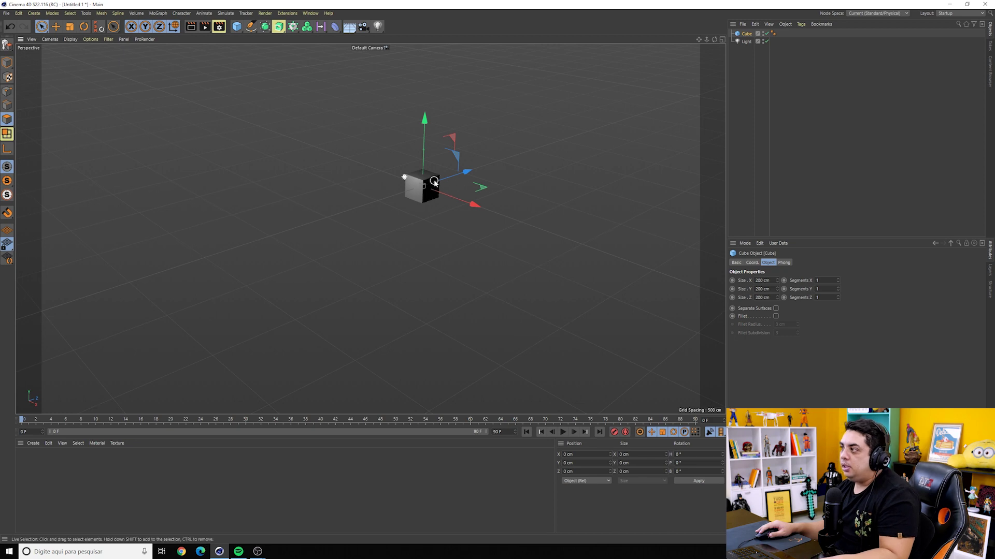
{"action": "key", "text": "o"}
{"action": "left_click", "coordinate": [746, 41]}
{"action": "key", "text": "Delete"}
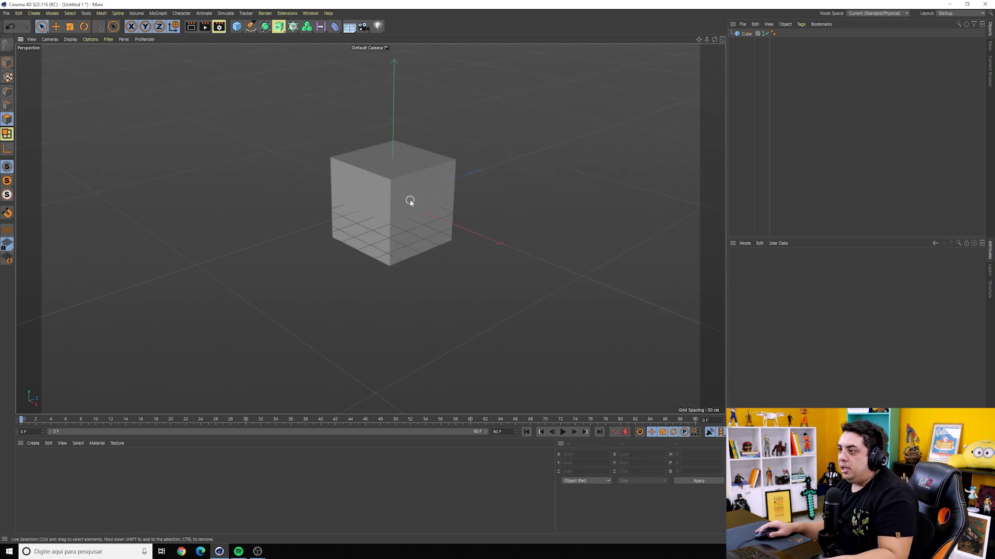
{"action": "scroll", "coordinate": [422, 186], "scroll_direction": "up", "scroll_amount": 1}
{"action": "scroll", "coordinate": [434, 173], "scroll_direction": "up", "scroll_amount": 3}
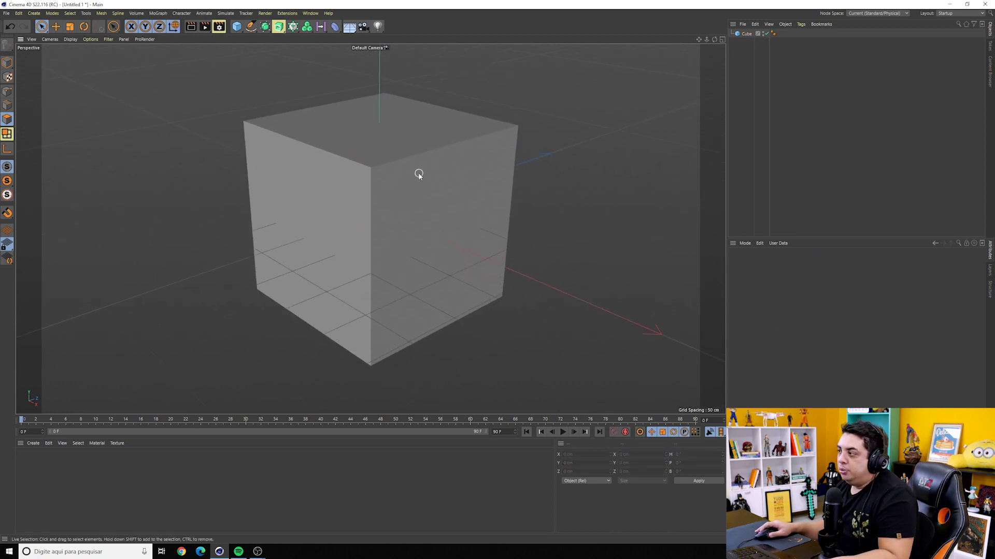
Step: With the cube selected, add a Light object, then reselect the cube
{"action": "left_click", "coordinate": [745, 35]}
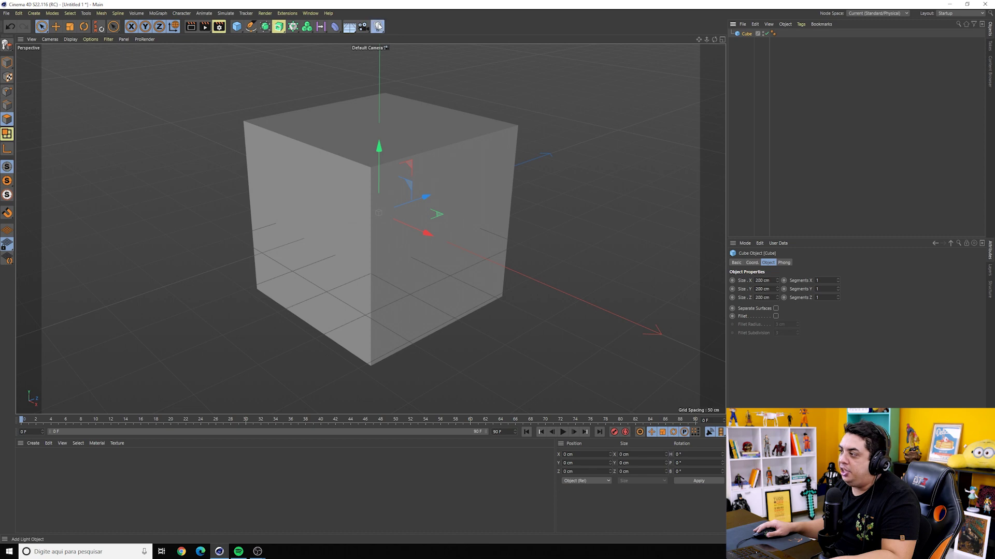
{"action": "left_click", "coordinate": [379, 26]}
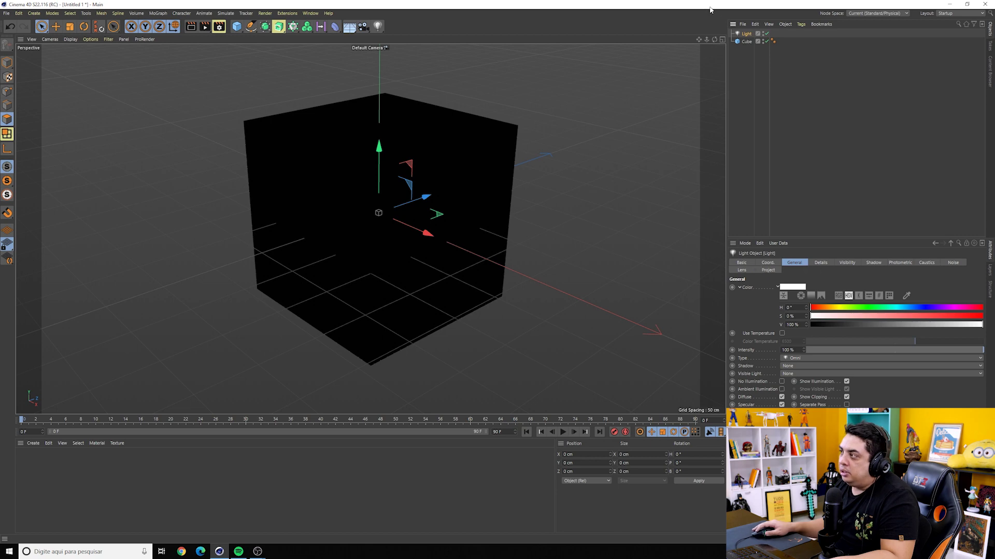
{"action": "left_click", "coordinate": [742, 41]}
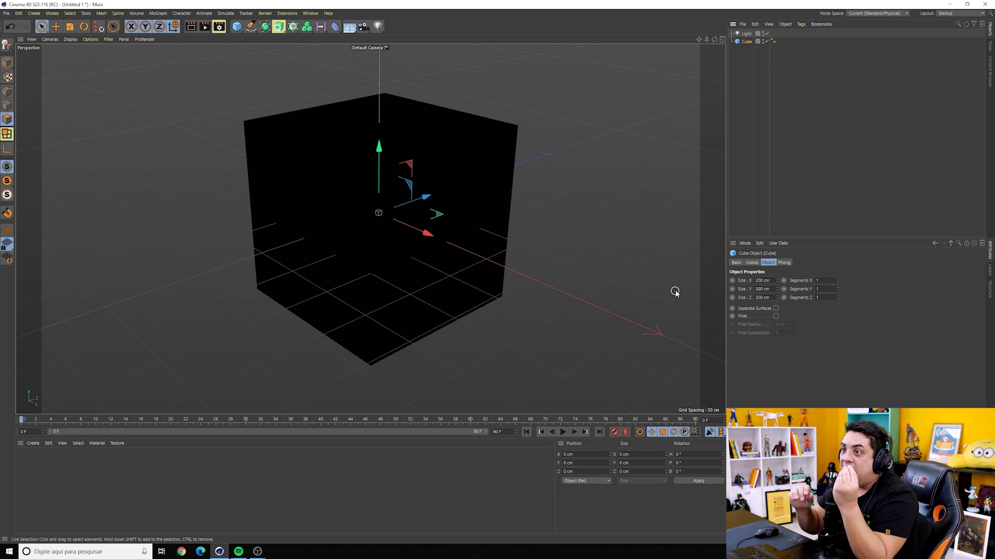
Step: Try the Move, Scale and Rotate tools on the cube, then add a 3×1×3 Grid Array Cloner
{"action": "left_click", "coordinate": [56, 27]}
{"action": "key", "text": "t"}
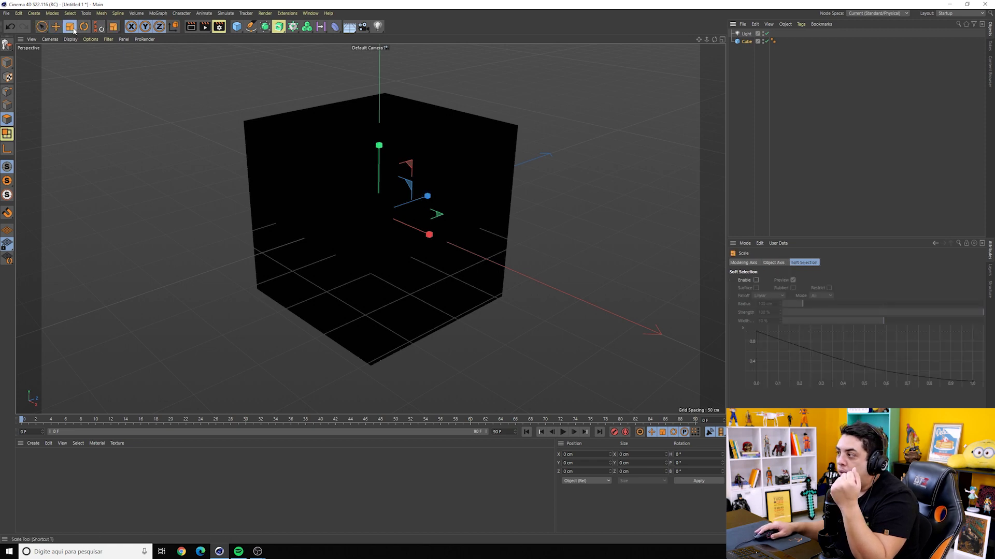
{"action": "key", "text": "r"}
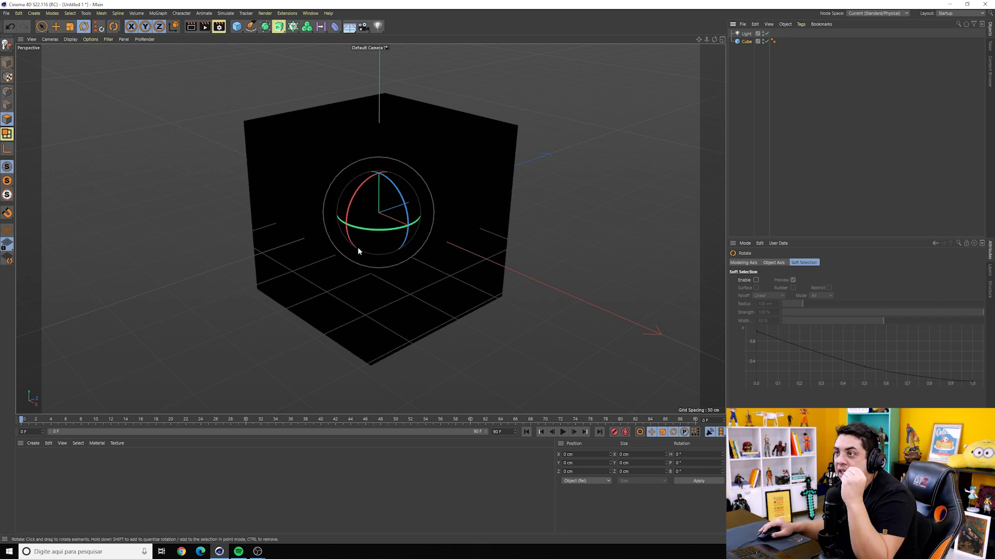
{"action": "left_click", "coordinate": [739, 58]}
{"action": "left_click", "coordinate": [746, 42]}
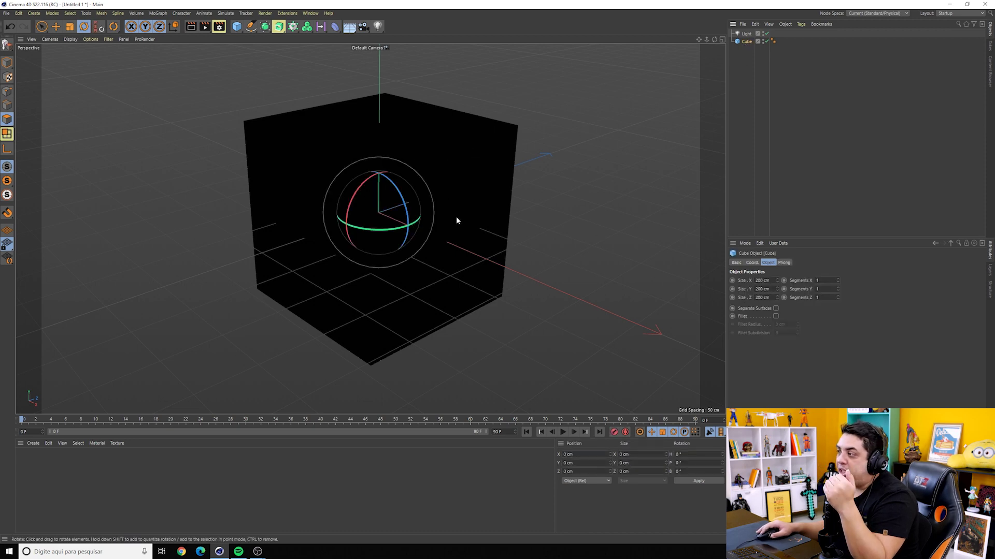
{"action": "left_click", "coordinate": [43, 28]}
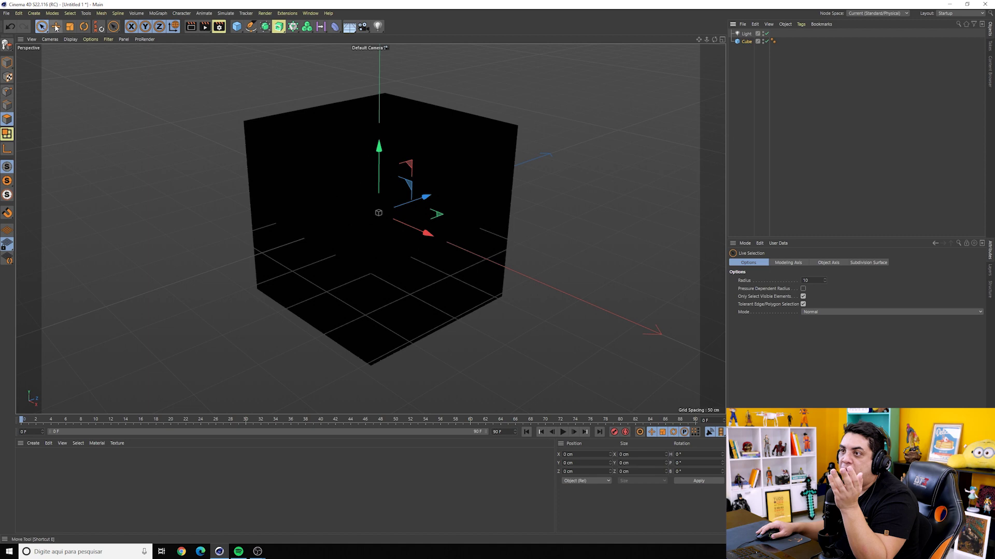
{"action": "left_click", "coordinate": [84, 27]}
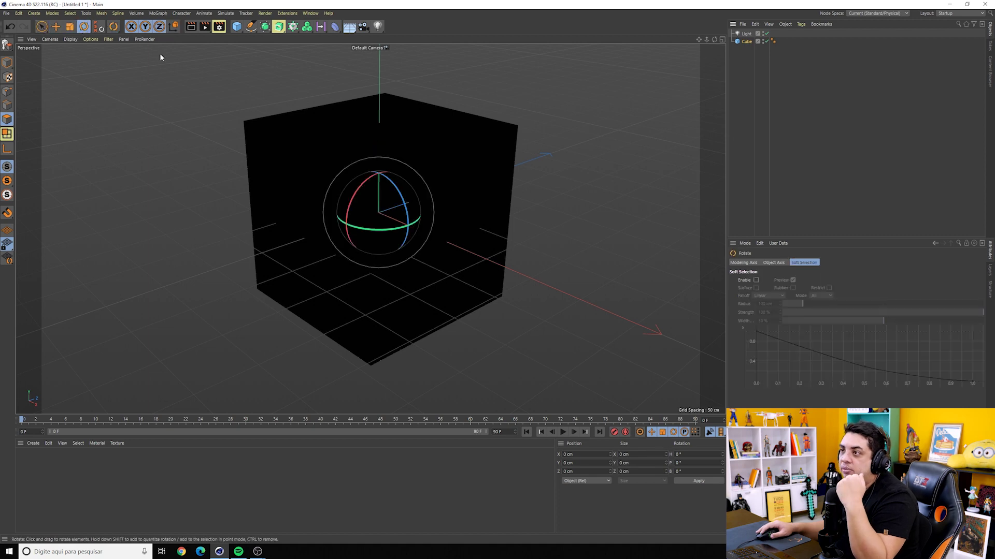
{"action": "left_click", "coordinate": [289, 28]}
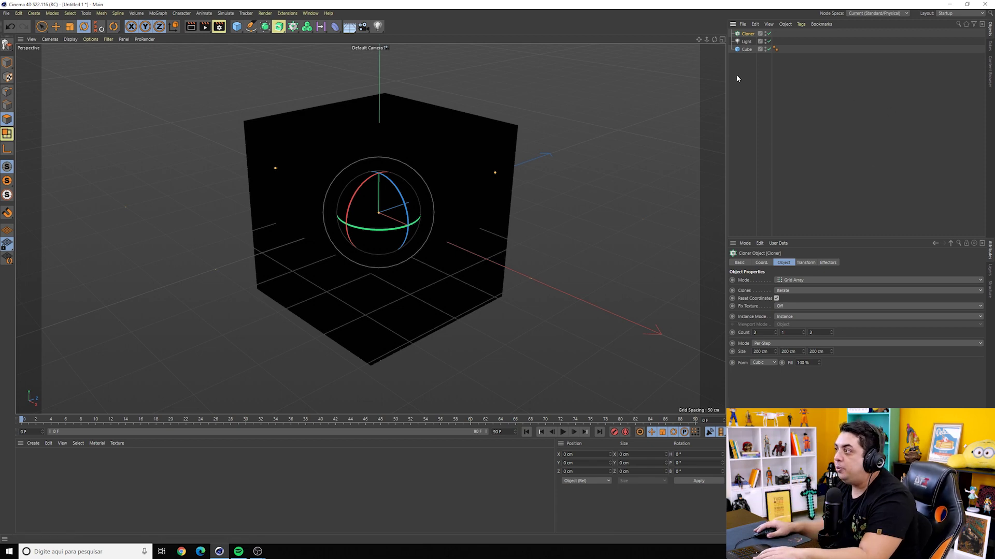
Step: Deselect the Cloner and delete the Light, leaving only the Cloner and cube
{"action": "left_click", "coordinate": [739, 53]}
{"action": "left_click", "coordinate": [746, 41]}
{"action": "key", "text": "Delete"}
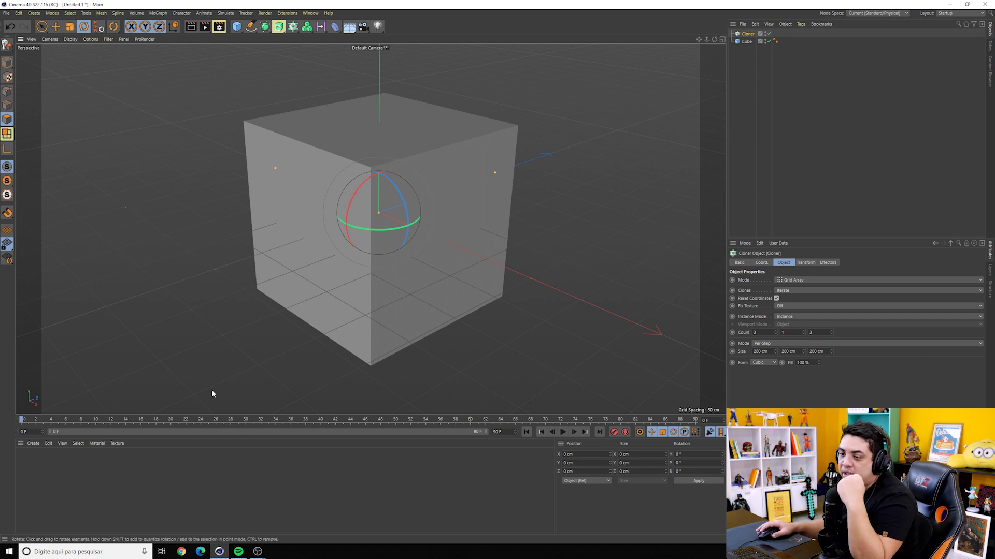
Step: Create a new material Mat, open its Material Editor, and apply it to the cube
{"action": "double_click", "coordinate": [118, 488]}
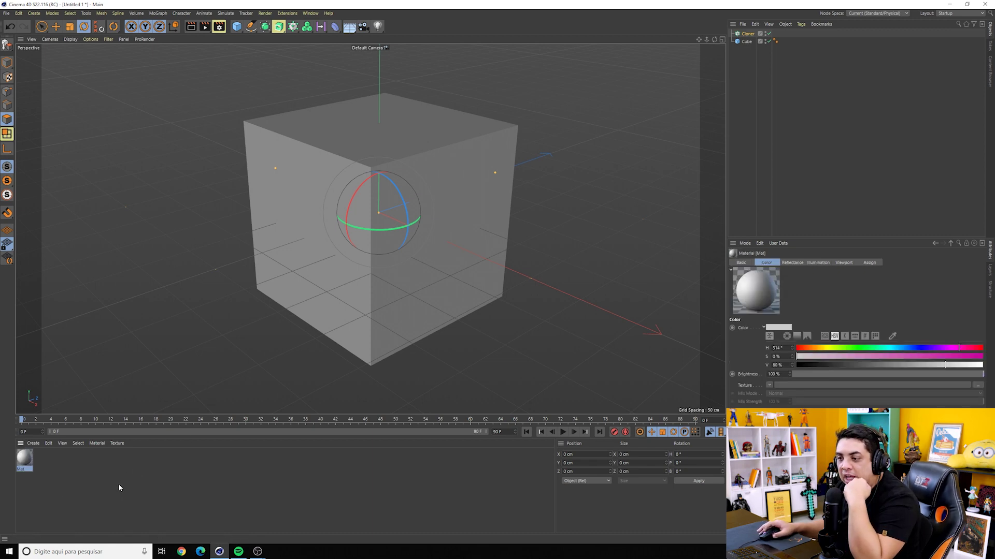
{"action": "double_click", "coordinate": [26, 460]}
{"action": "mouse_move", "coordinate": [255, 59]}
{"action": "left_mouse_down"}
{"action": "mouse_move", "coordinate": [371, 135]}
{"action": "mouse_move", "coordinate": [520, 120]}
{"action": "mouse_move", "coordinate": [675, 62]}
{"action": "left_mouse_up"}
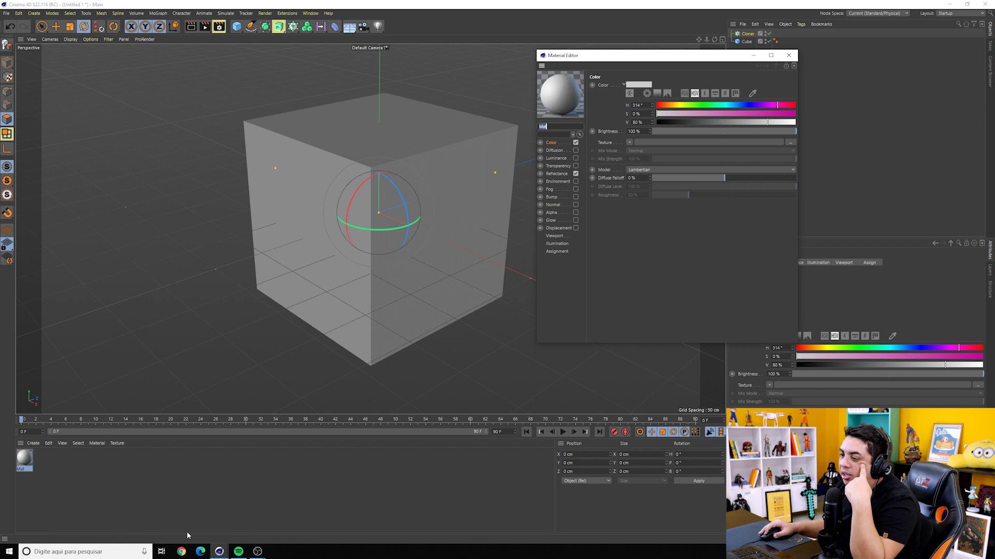
{"action": "left_click", "coordinate": [95, 481]}
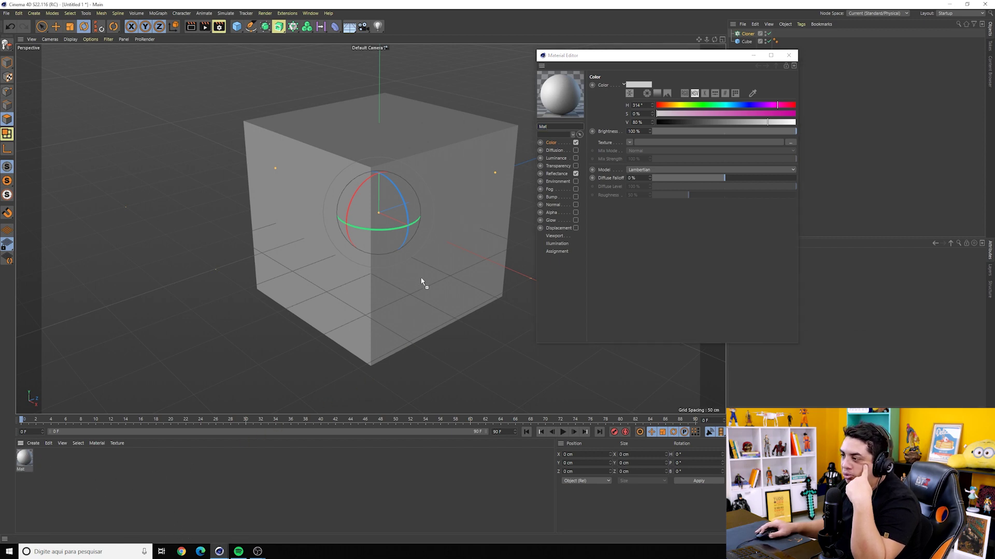
{"action": "left_click_drag", "start_coordinate": [421, 278], "coordinate": [420, 277]}
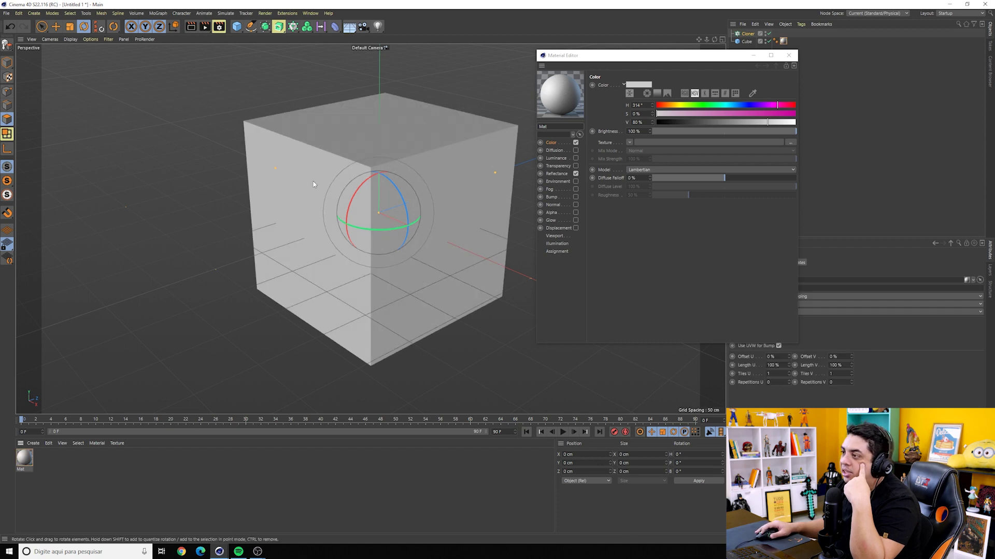
Step: Raise Mat's saturation to make it blue (H 196°, S 80%, V 80%), then close the editor
{"action": "left_click_drag", "start_coordinate": [671, 55], "coordinate": [670, 95]}
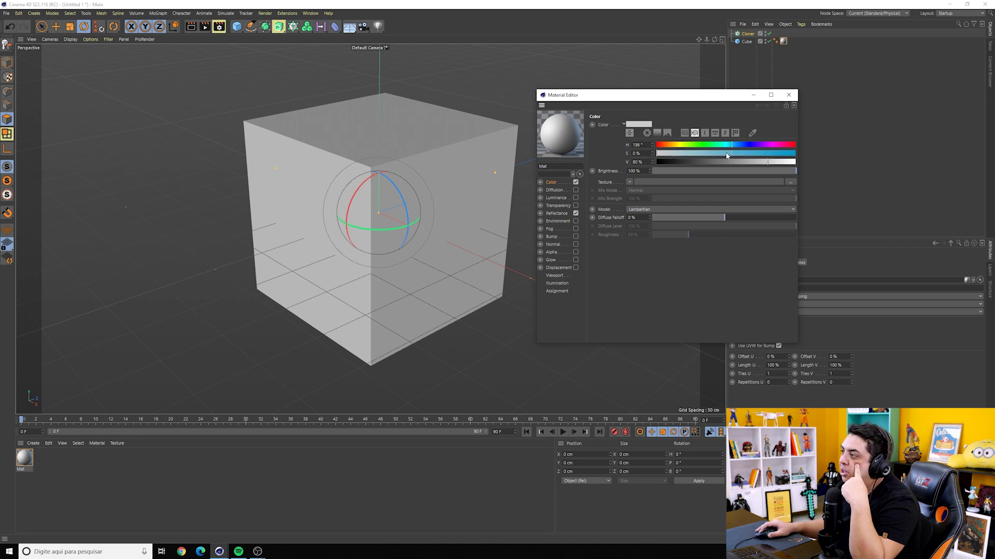
{"action": "mouse_move", "coordinate": [727, 155]}
{"action": "left_mouse_down"}
{"action": "mouse_move", "coordinate": [759, 155]}
{"action": "mouse_move", "coordinate": [739, 153]}
{"action": "left_mouse_up"}
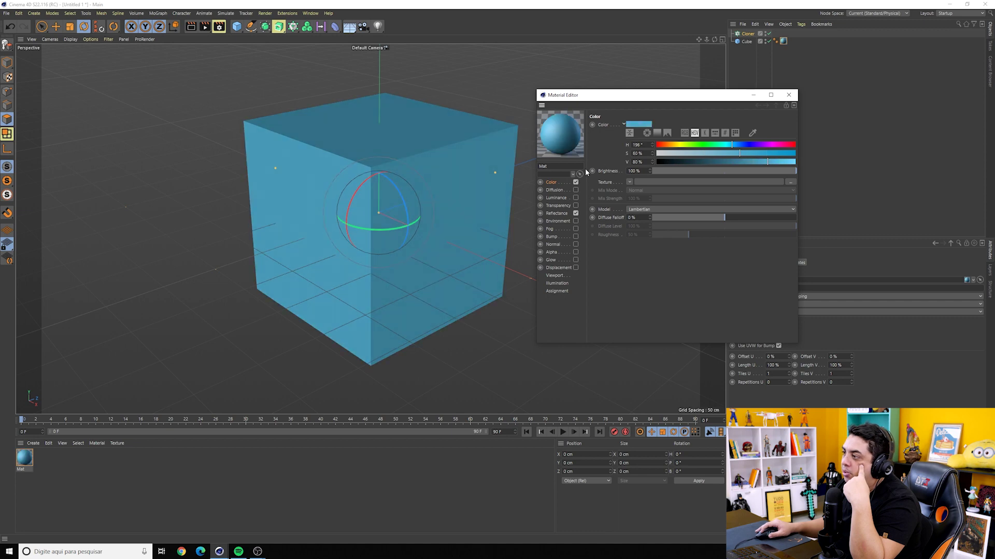
{"action": "left_click_drag", "start_coordinate": [658, 95], "coordinate": [658, 78]}
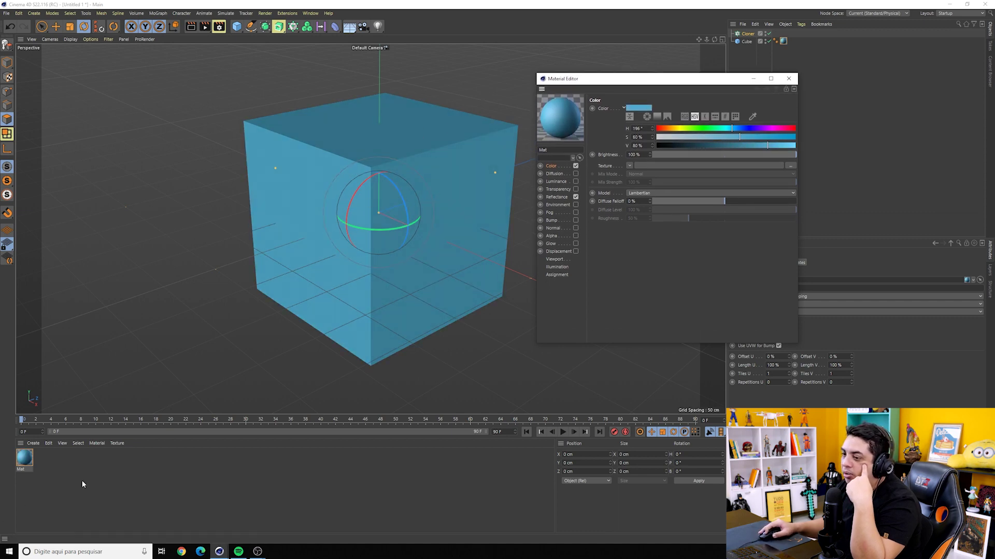
{"action": "left_click", "coordinate": [83, 484]}
{"action": "left_click", "coordinate": [789, 79]}
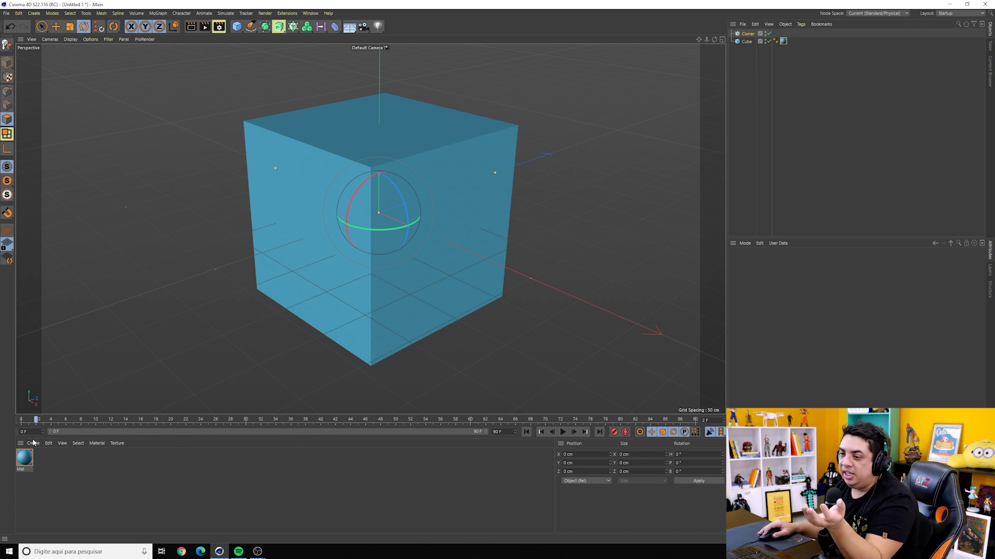
Step: Return the timeline to frame 0, then zoom and orbit around the blue cube
{"action": "left_click", "coordinate": [22, 420]}
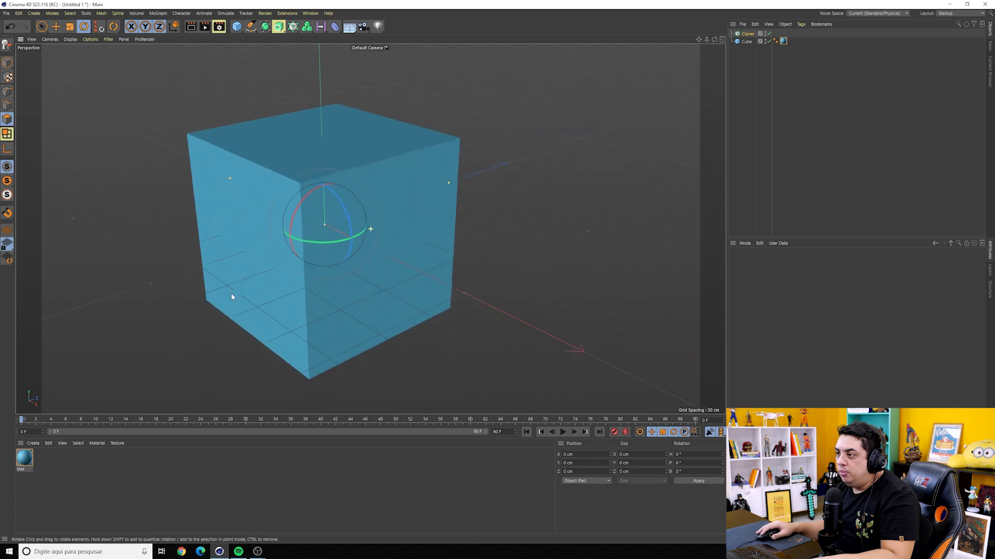
{"action": "scroll", "coordinate": [231, 293], "scroll_direction": "up", "scroll_amount": 3}
{"action": "mouse_move", "coordinate": [283, 248]}
{"action": "left_mouse_down", "text": "alt"}
{"action": "mouse_move", "coordinate": [349, 278]}
{"action": "mouse_move", "coordinate": [307, 260]}
{"action": "mouse_move", "coordinate": [328, 240]}
{"action": "left_mouse_up", "text": "alt"}
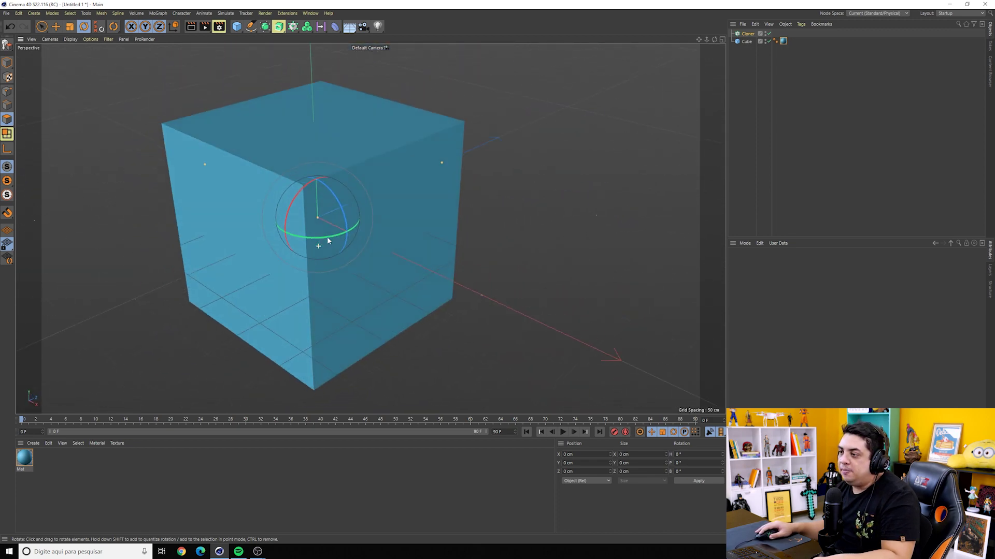